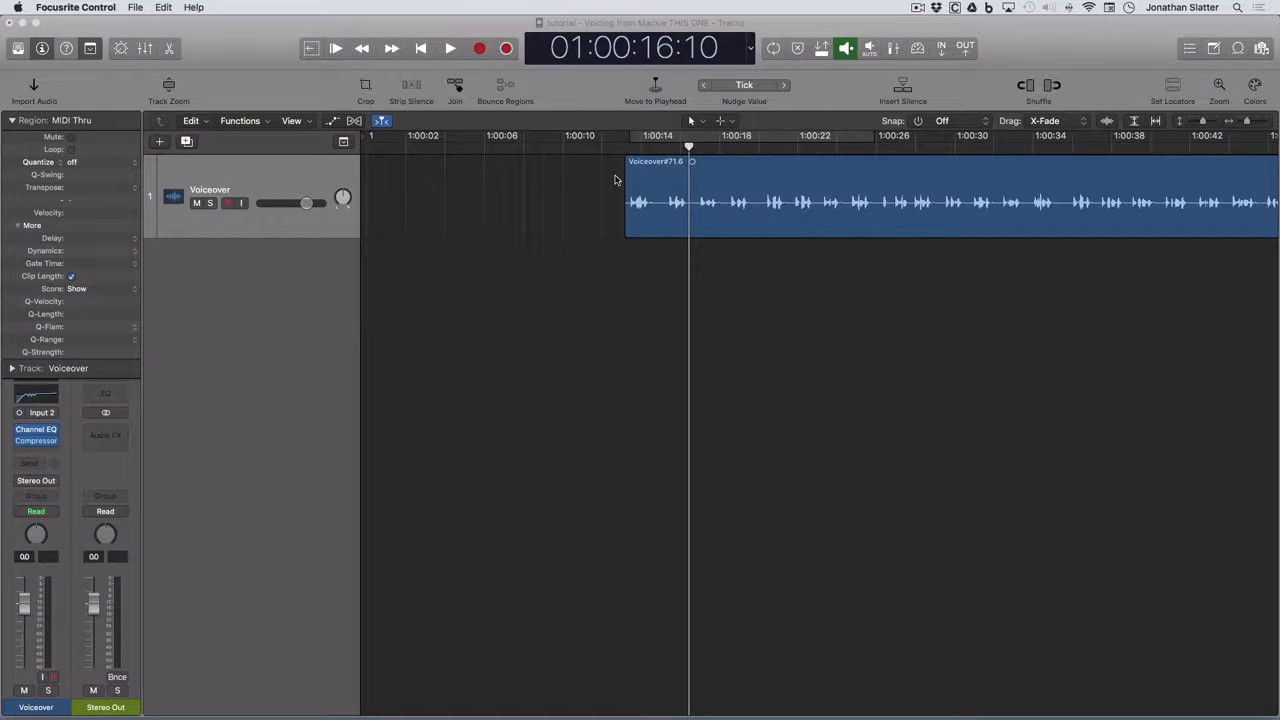
- Drag the Voiceover region left to start near 1:00:06, then play it from its start
{"action": "left_click_drag", "start_coordinate": [636, 162], "coordinate": [500, 162]}
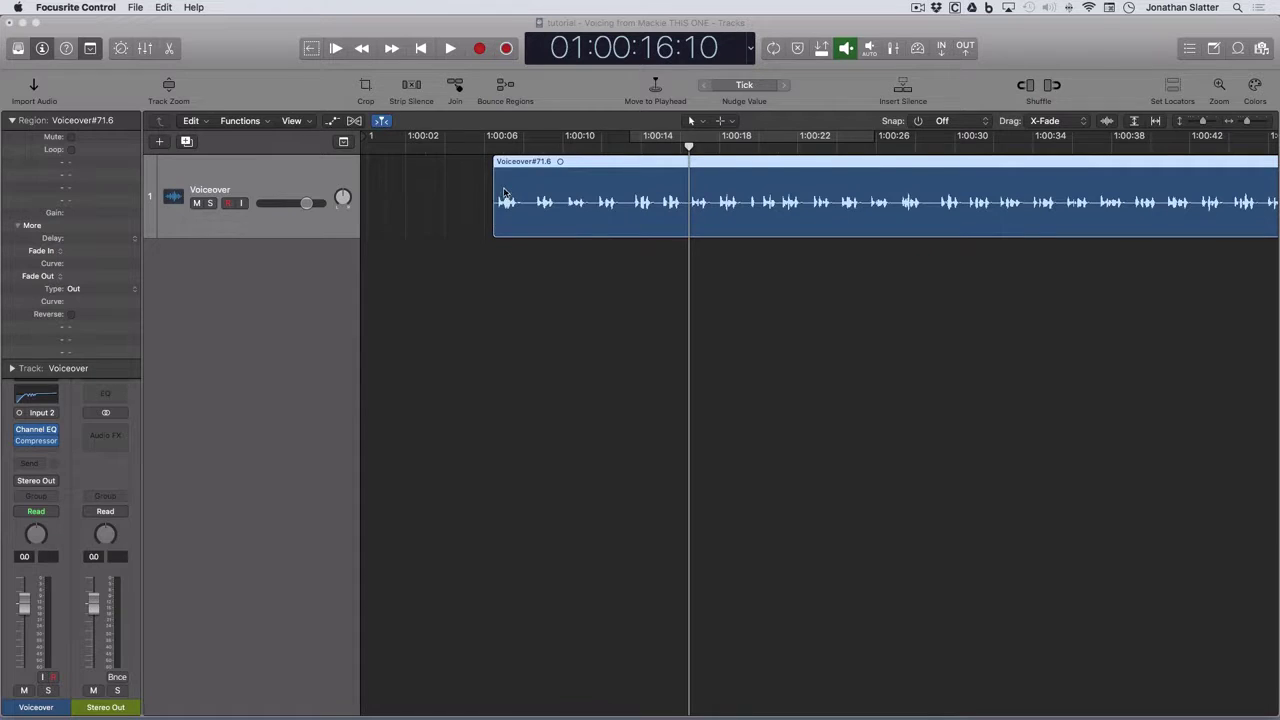
{"action": "left_click", "coordinate": [455, 173]}
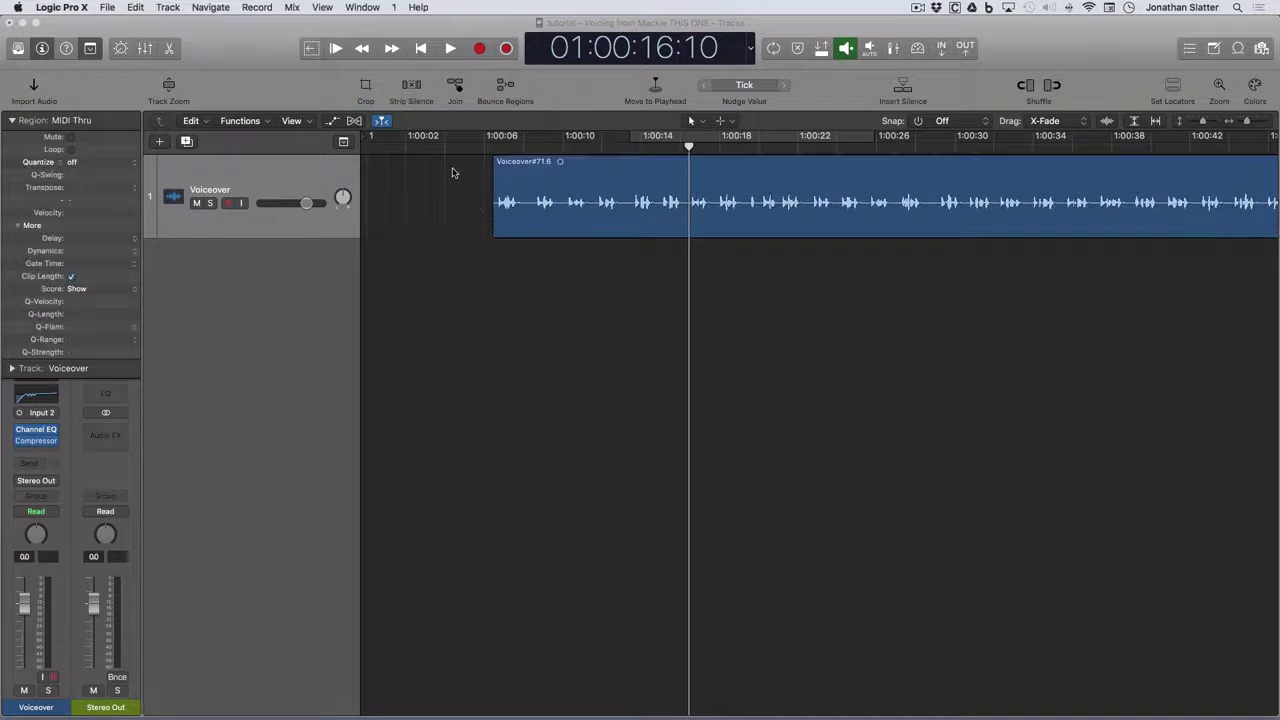
{"action": "left_click", "coordinate": [512, 166]}
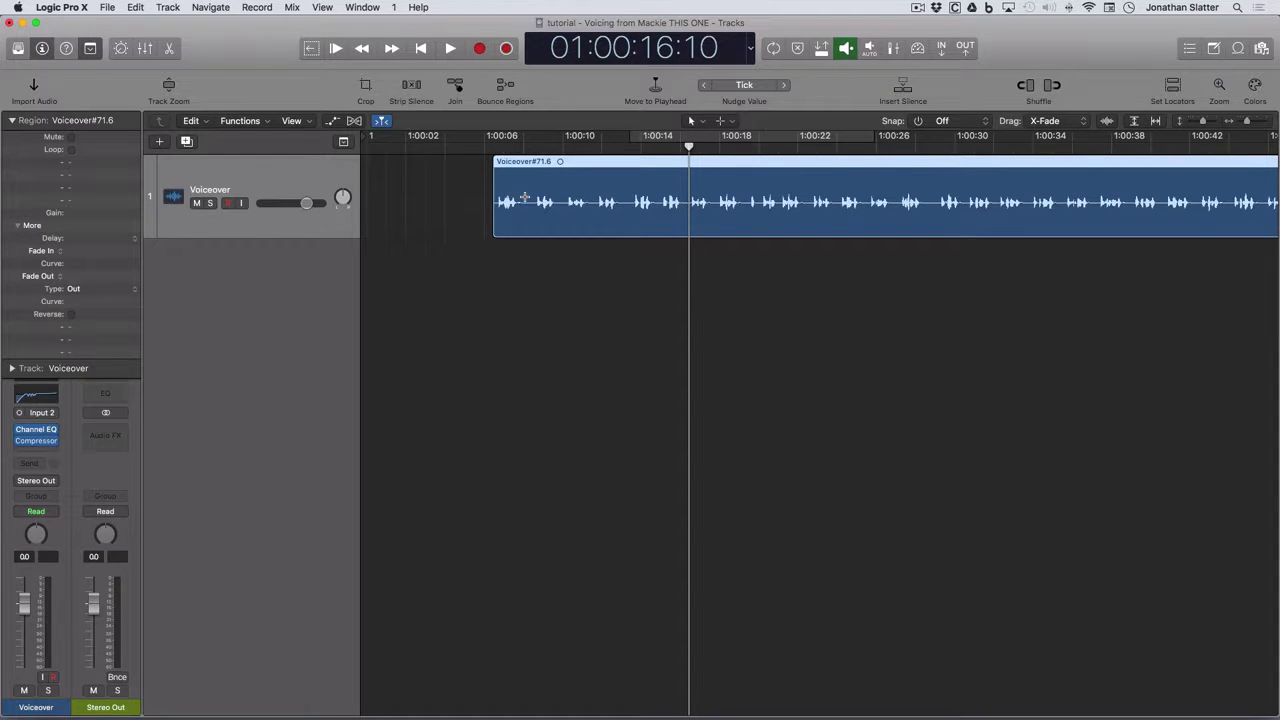
{"action": "key", "text": "shift+Return"}
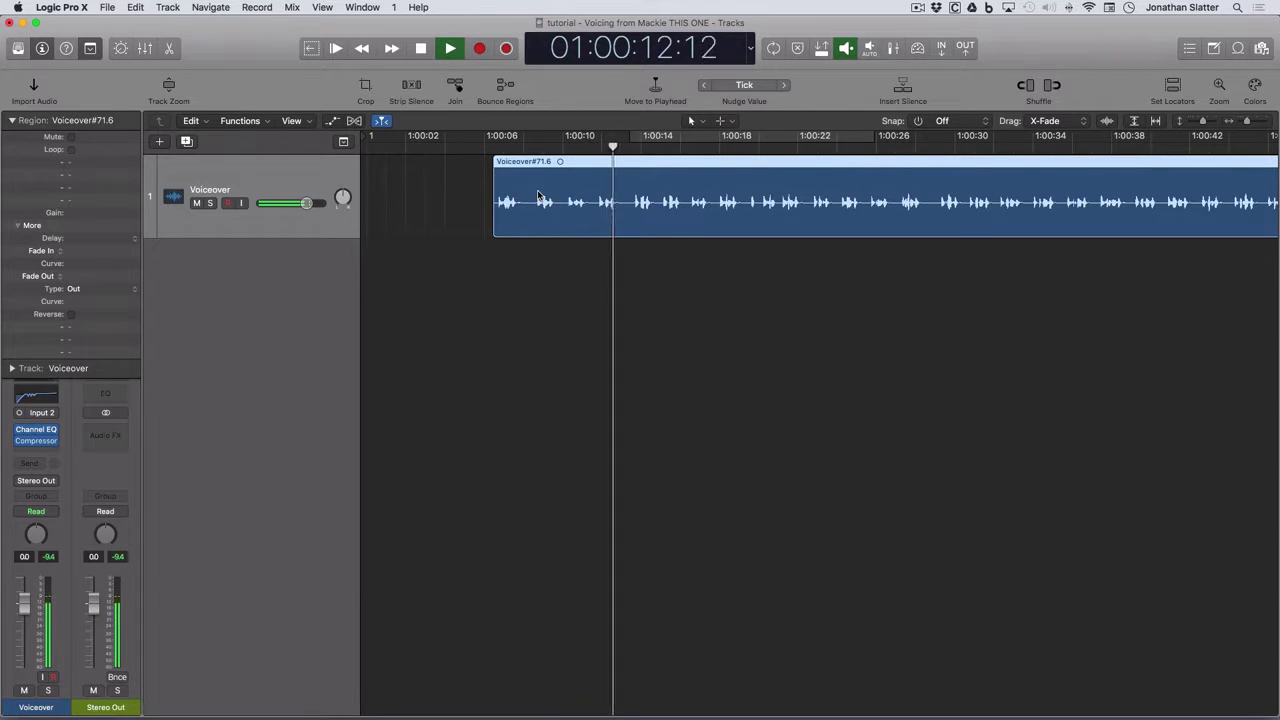
{"action": "key", "text": "space"}
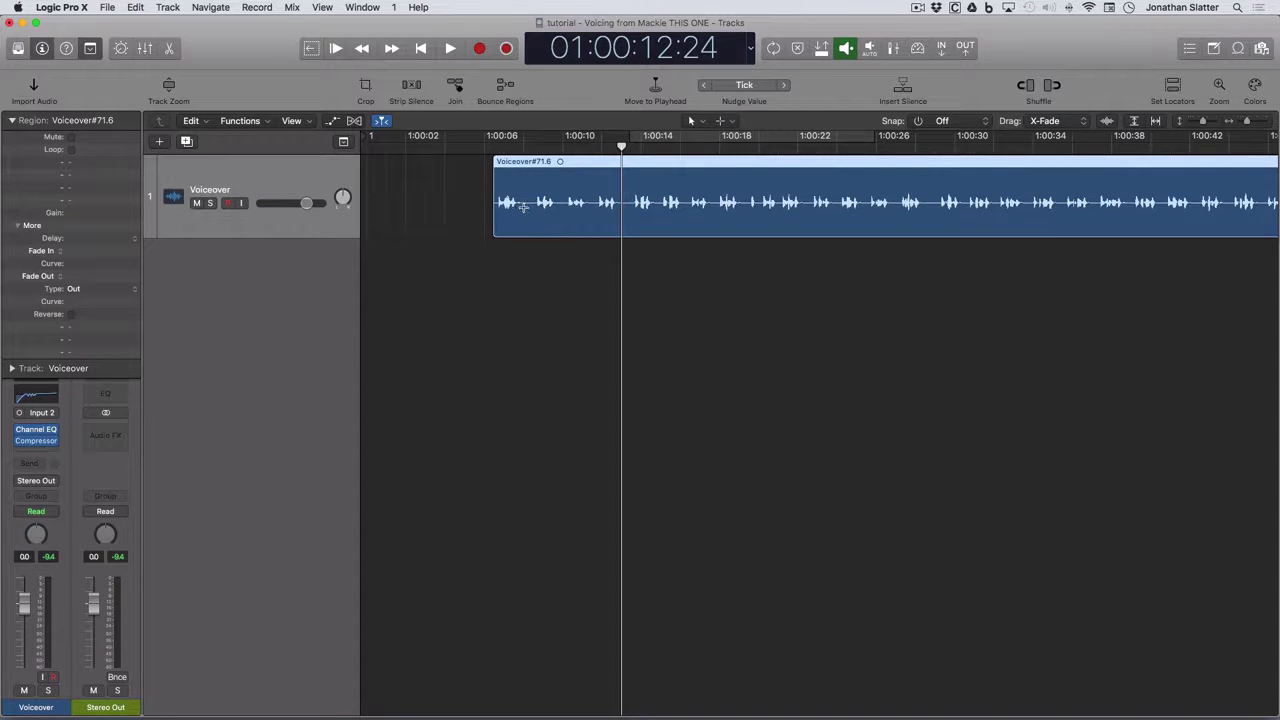
{"action": "left_click", "coordinate": [523, 206]}
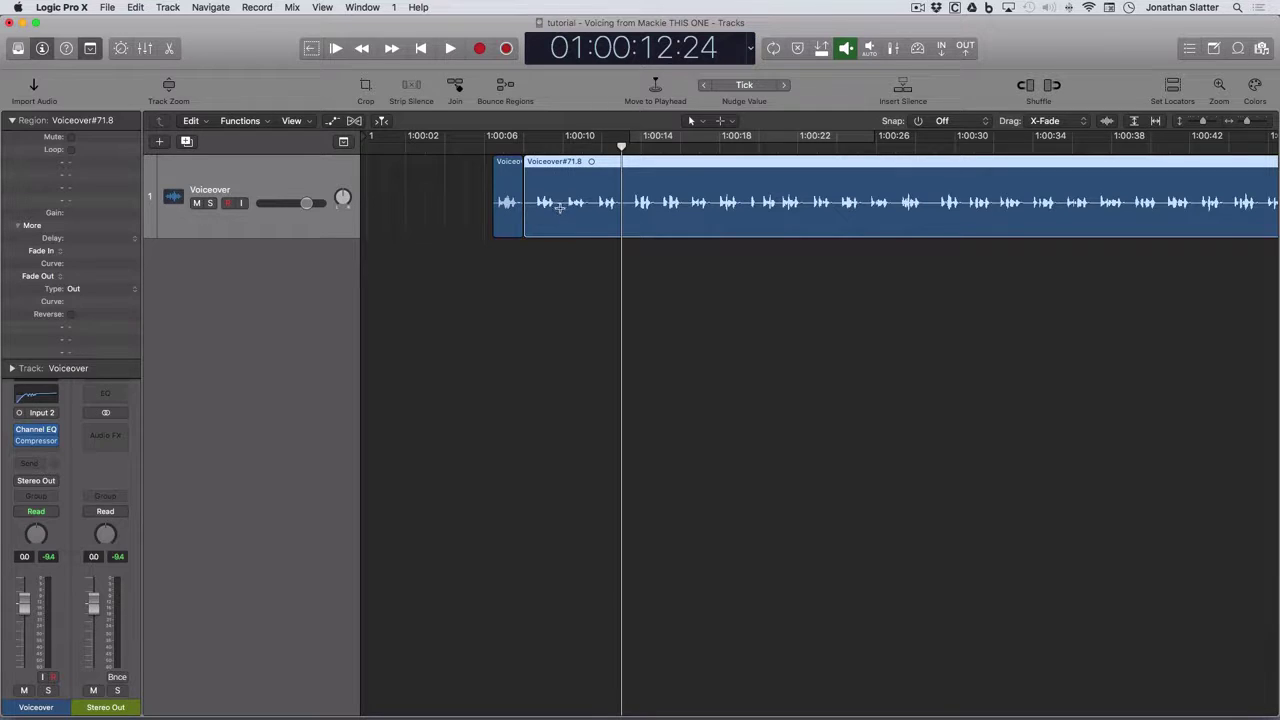
{"action": "left_click", "coordinate": [560, 206]}
{"action": "left_click", "coordinate": [593, 207]}
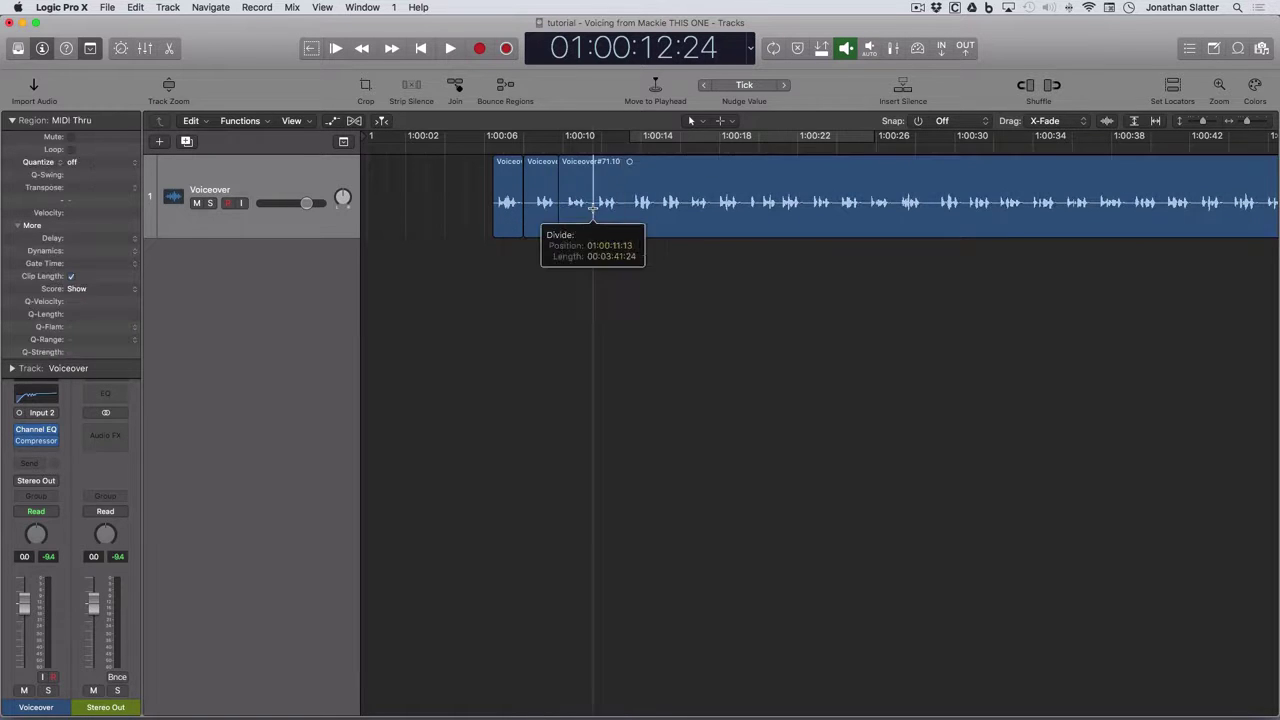
{"action": "left_click", "coordinate": [508, 180]}
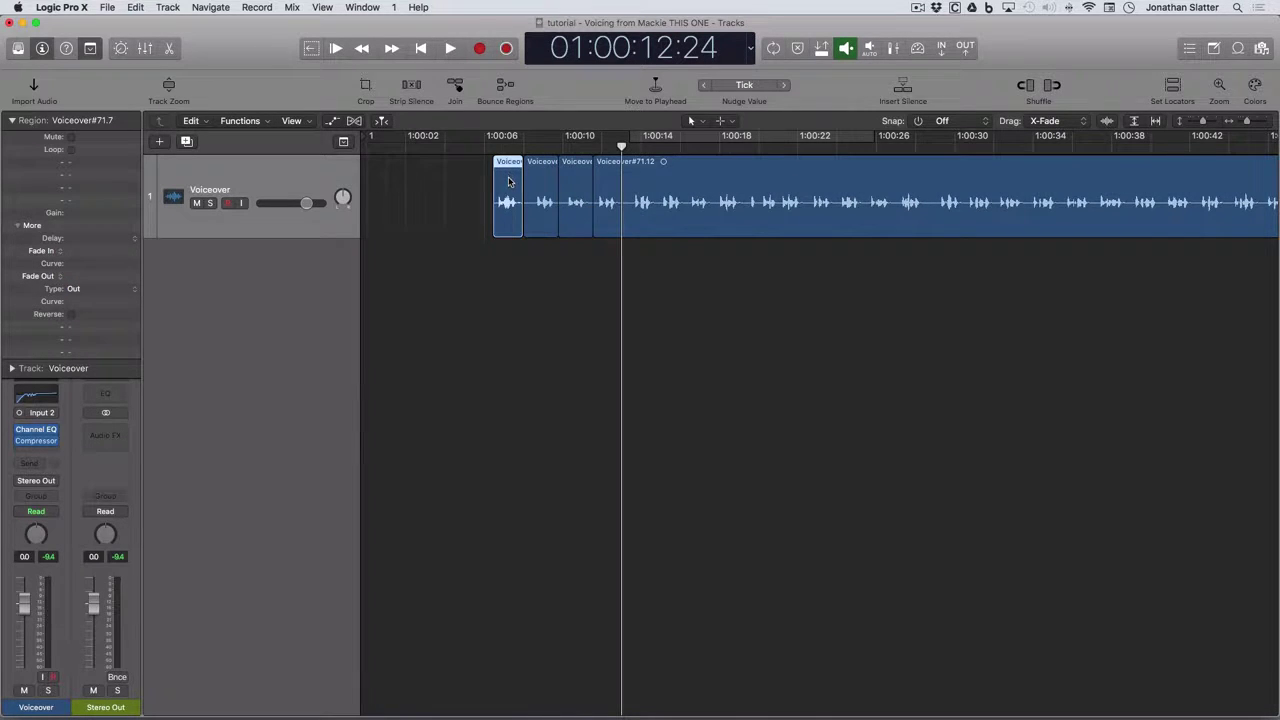
{"action": "scroll", "coordinate": [508, 180], "scroll_direction": "up", "scroll_amount": 5}
{"action": "left_click_drag", "start_coordinate": [502, 214], "coordinate": [509, 216]}
{"action": "key", "text": "super+z"}
{"action": "key", "text": "super+z"}
{"action": "key", "text": "super+z"}
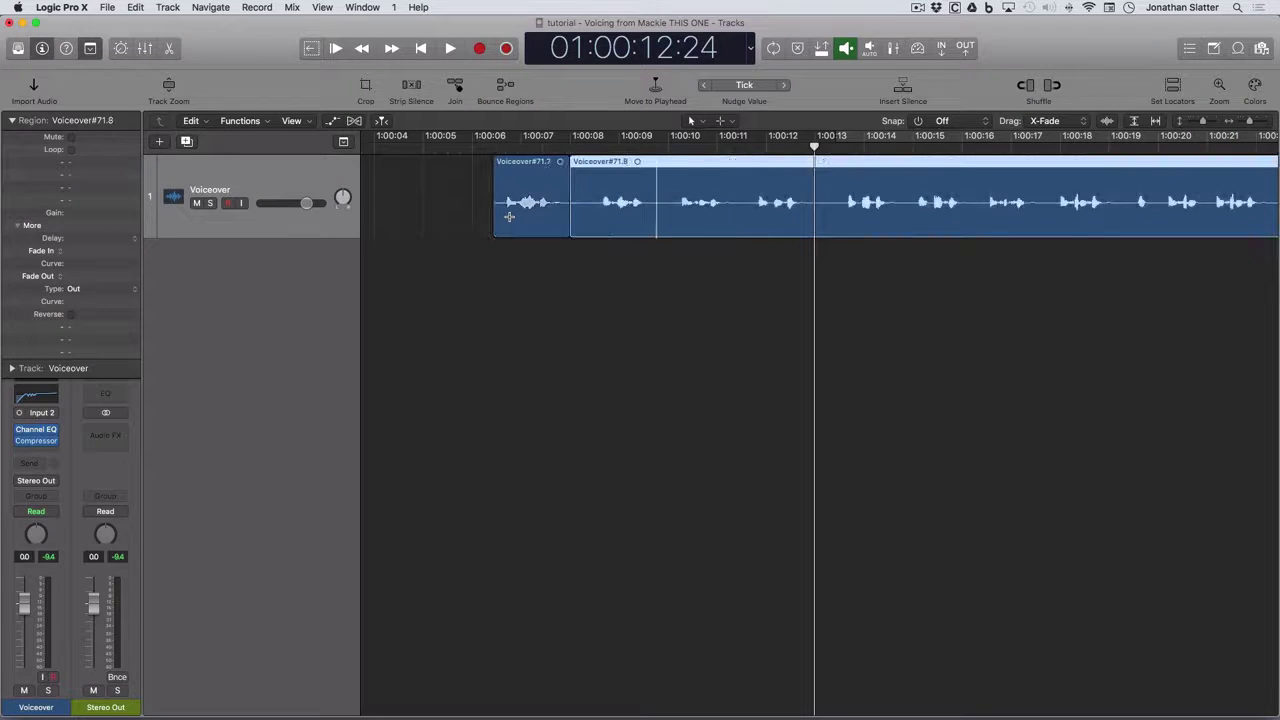
{"action": "key", "text": "super+z"}
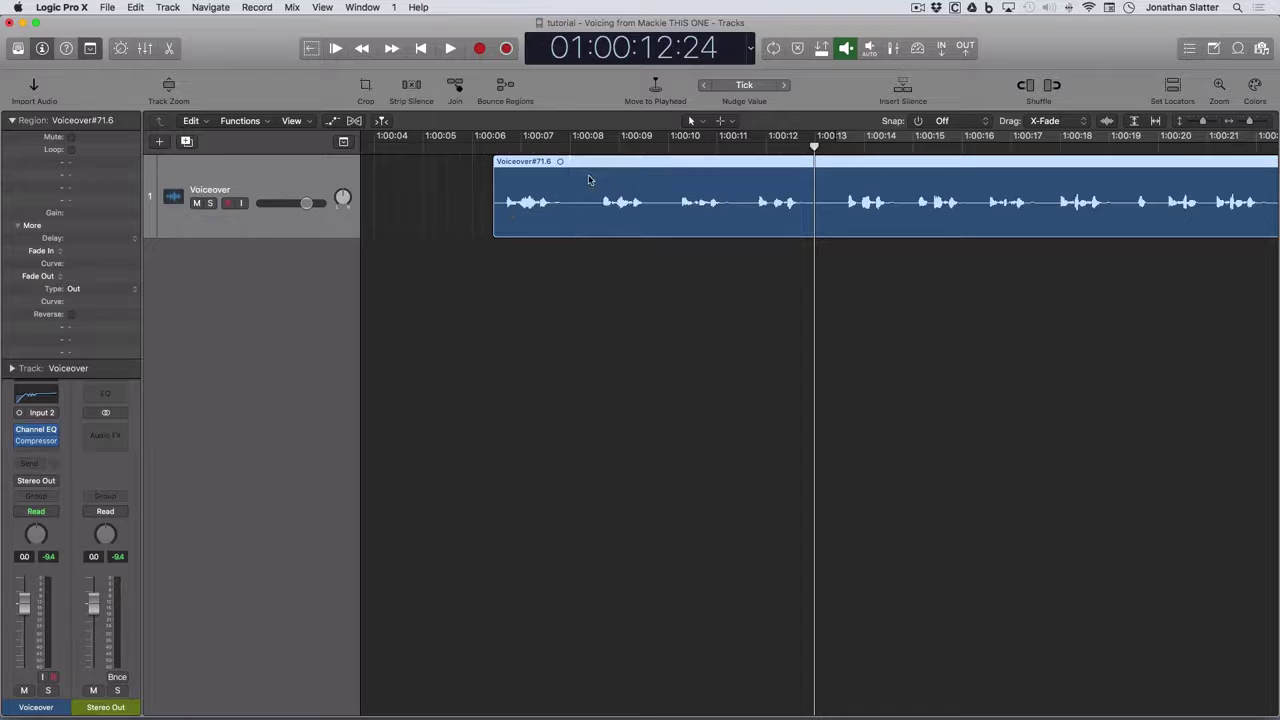
{"action": "right_click", "coordinate": [537, 181]}
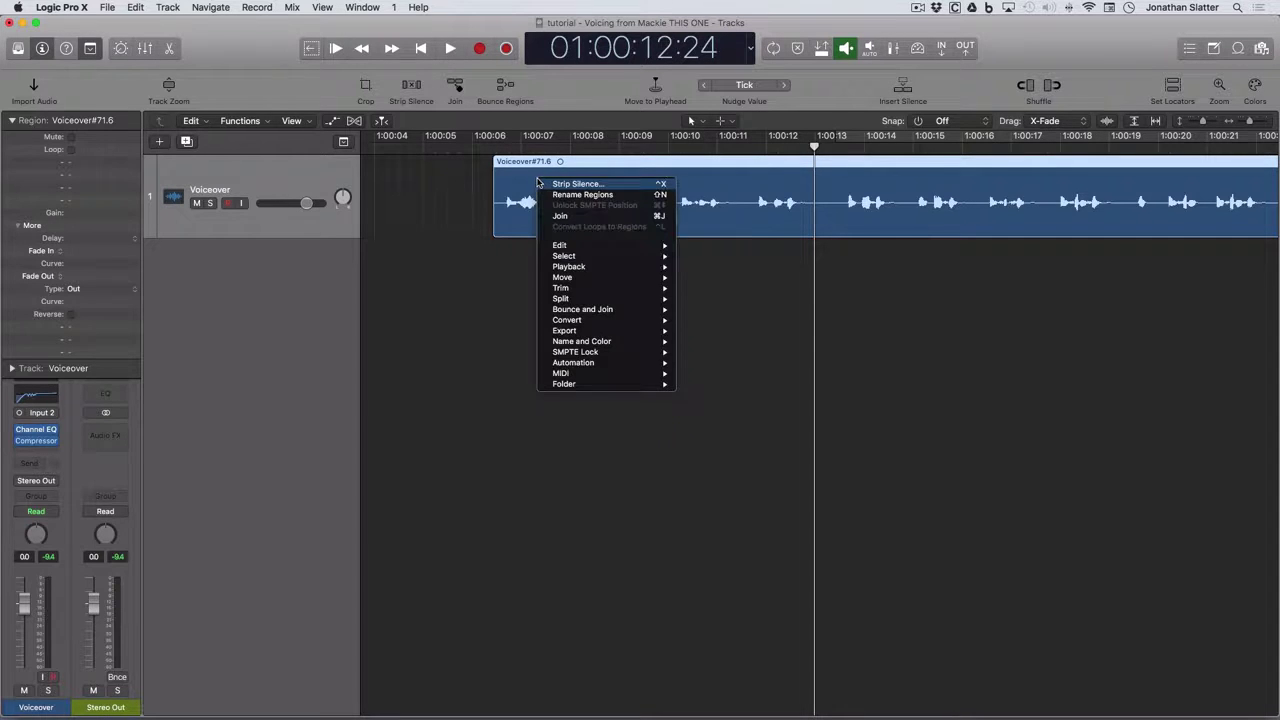
{"action": "mouse_move", "coordinate": [565, 298]}
{"action": "left_click", "coordinate": [569, 188]}
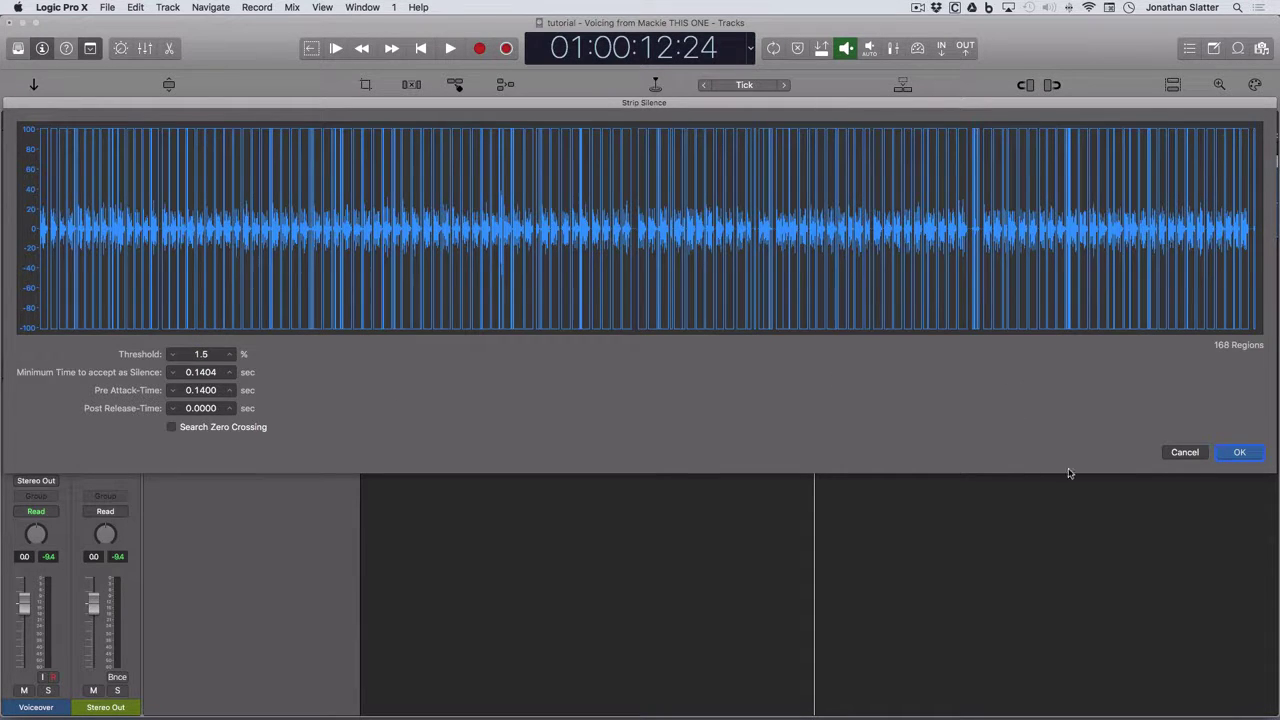
- Cancel the earlier Strip Silence, split off the opening phrases, and open Strip Silence on that clip
{"action": "left_click", "coordinate": [1183, 454]}
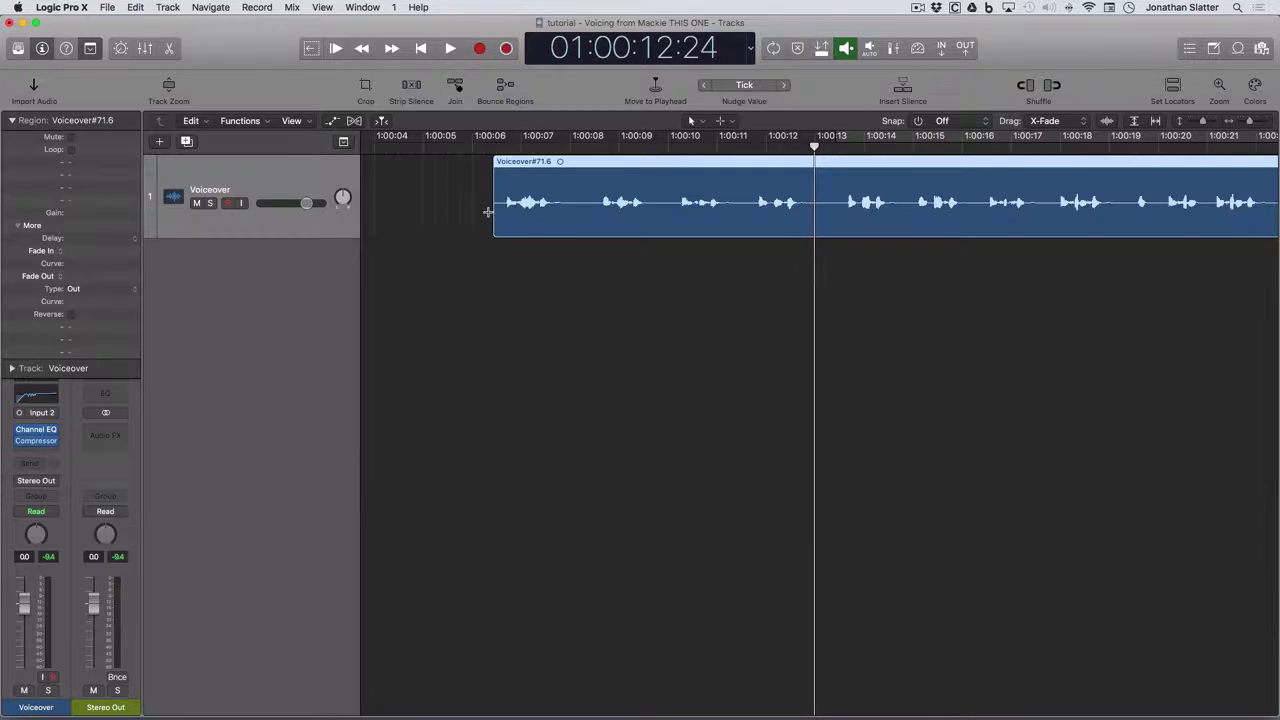
{"action": "left_click", "coordinate": [666, 203]}
{"action": "left_click", "coordinate": [618, 217]}
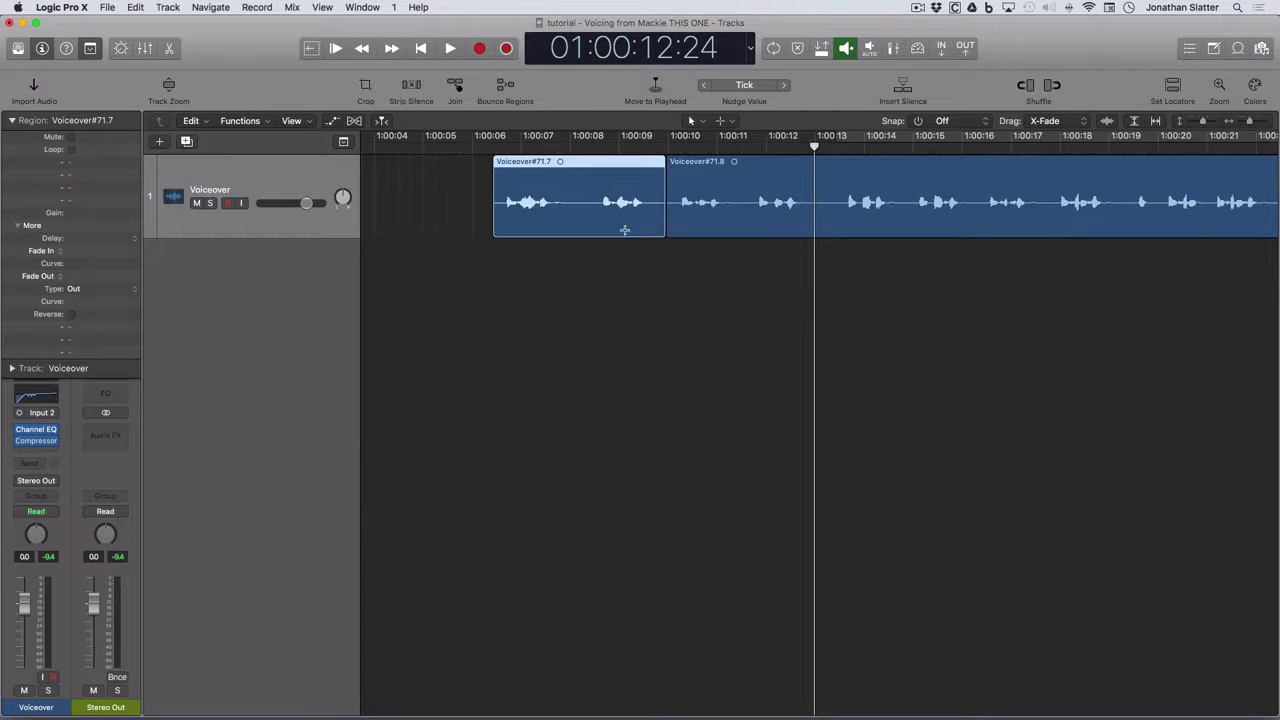
{"action": "right_click", "coordinate": [611, 186]}
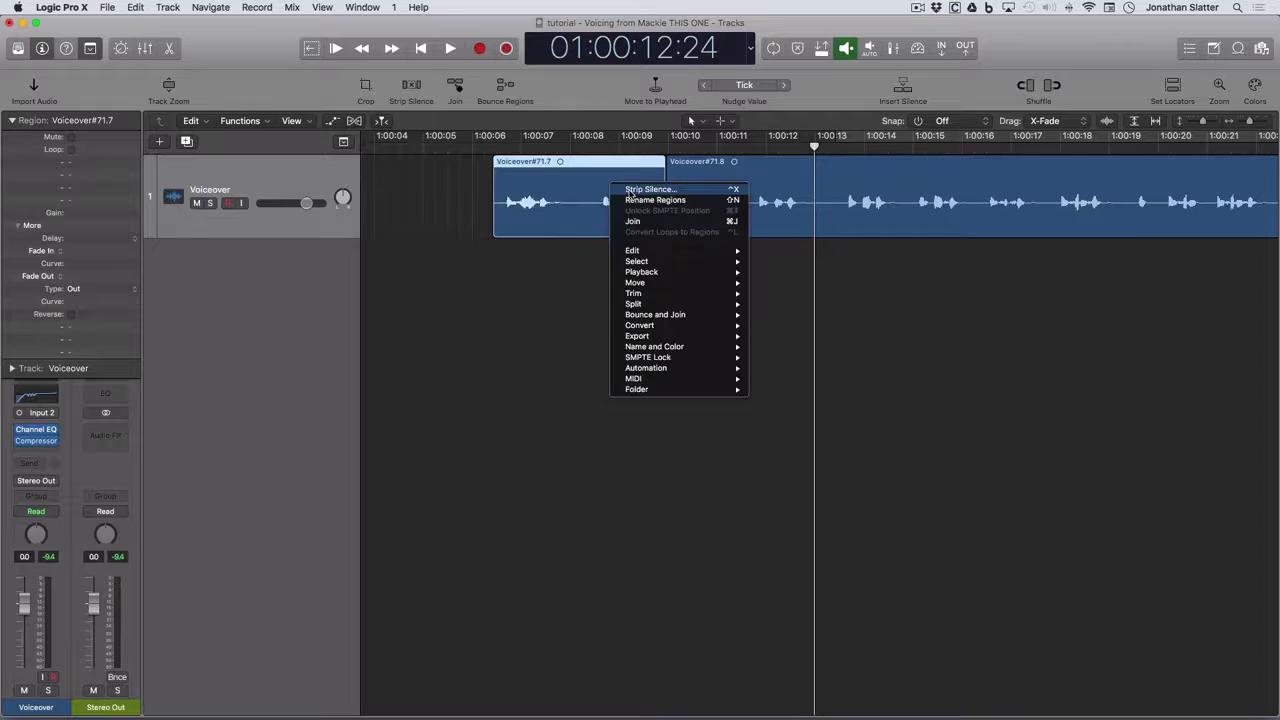
{"action": "left_click", "coordinate": [636, 190]}
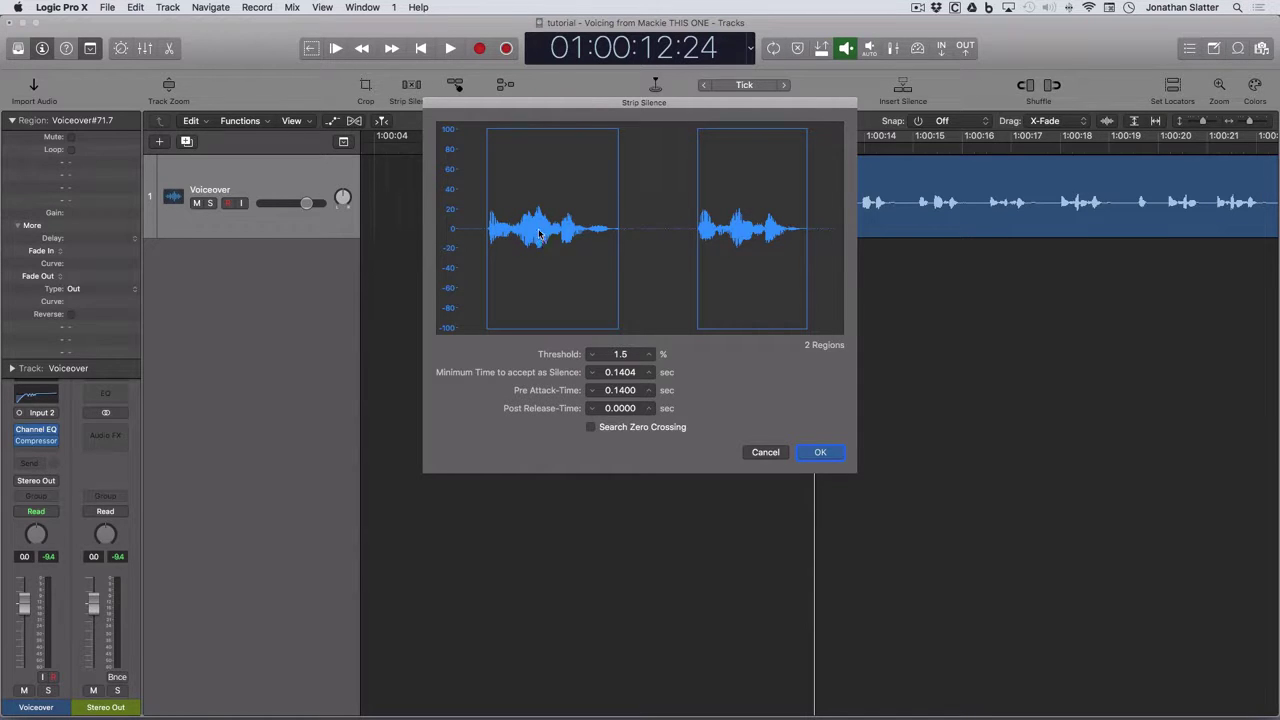
- Lower the Strip Silence threshold to 1.5%, previewing 2 regions
{"action": "double_click", "coordinate": [624, 355]}
{"action": "scroll", "coordinate": [622, 358], "scroll_direction": "up", "scroll_amount": 7}
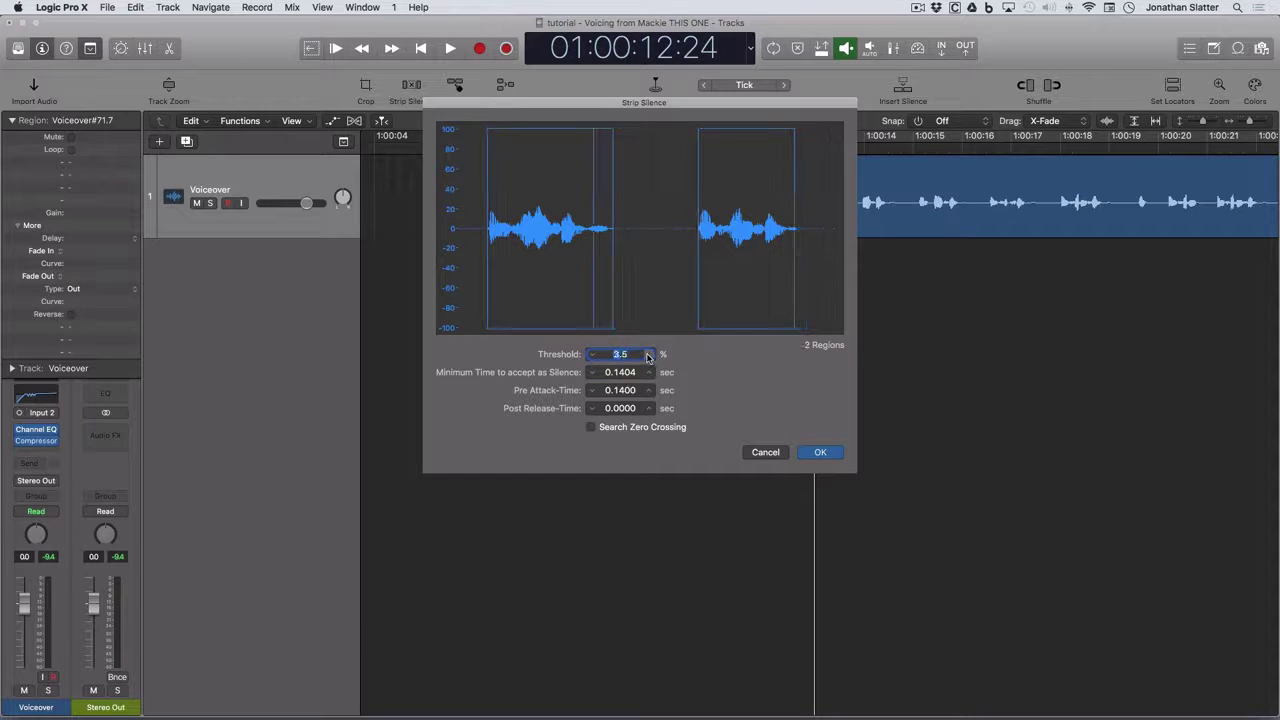
{"action": "left_click", "coordinate": [592, 355]}
{"action": "left_click", "coordinate": [592, 355]}
{"action": "left_click", "coordinate": [592, 355]}
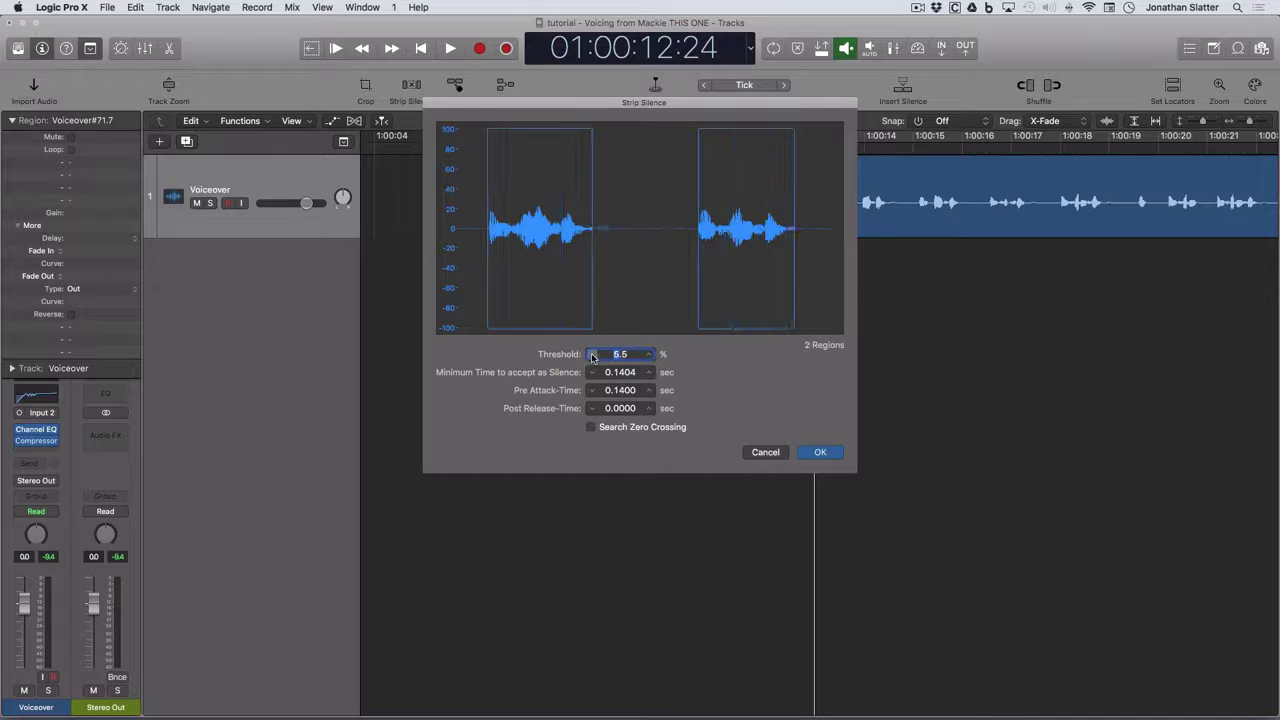
{"action": "left_click", "coordinate": [592, 355]}
{"action": "left_click", "coordinate": [592, 355]}
{"action": "left_click", "coordinate": [592, 355]}
{"action": "left_click", "coordinate": [592, 355]}
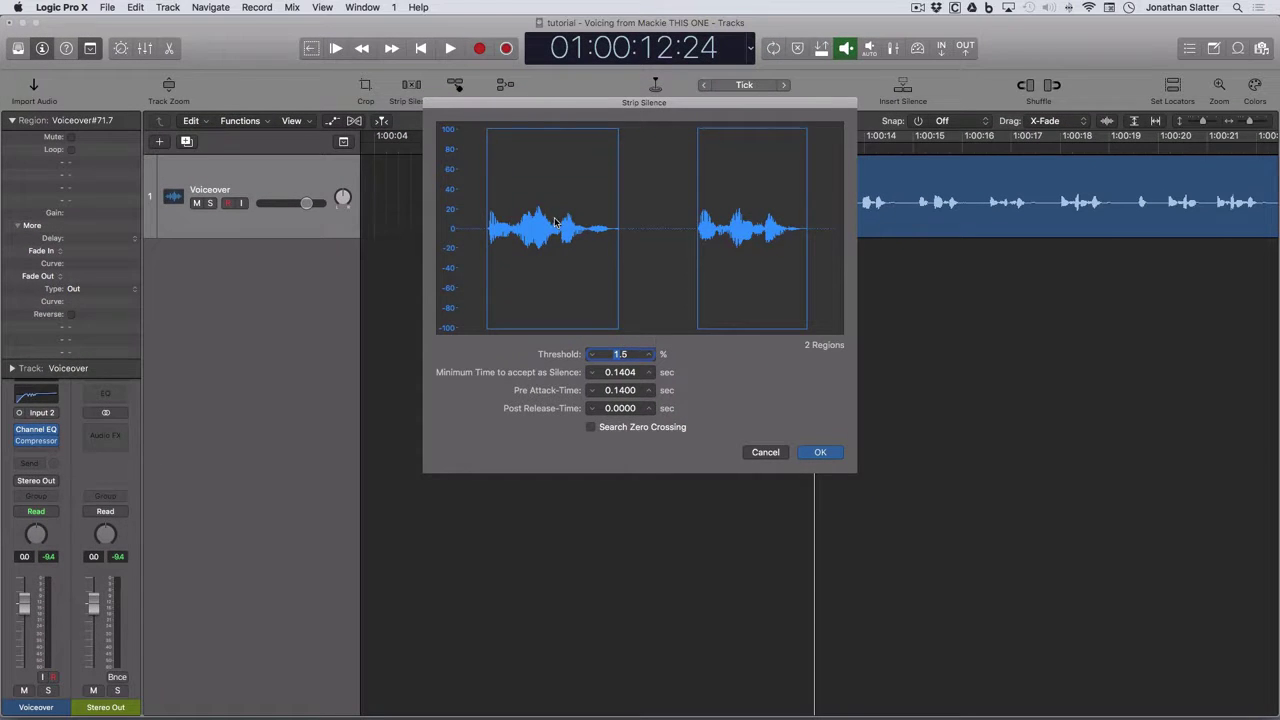
- Apply Strip Silence to the opening clip and audition the resulting clips
{"action": "left_click", "coordinate": [818, 453]}
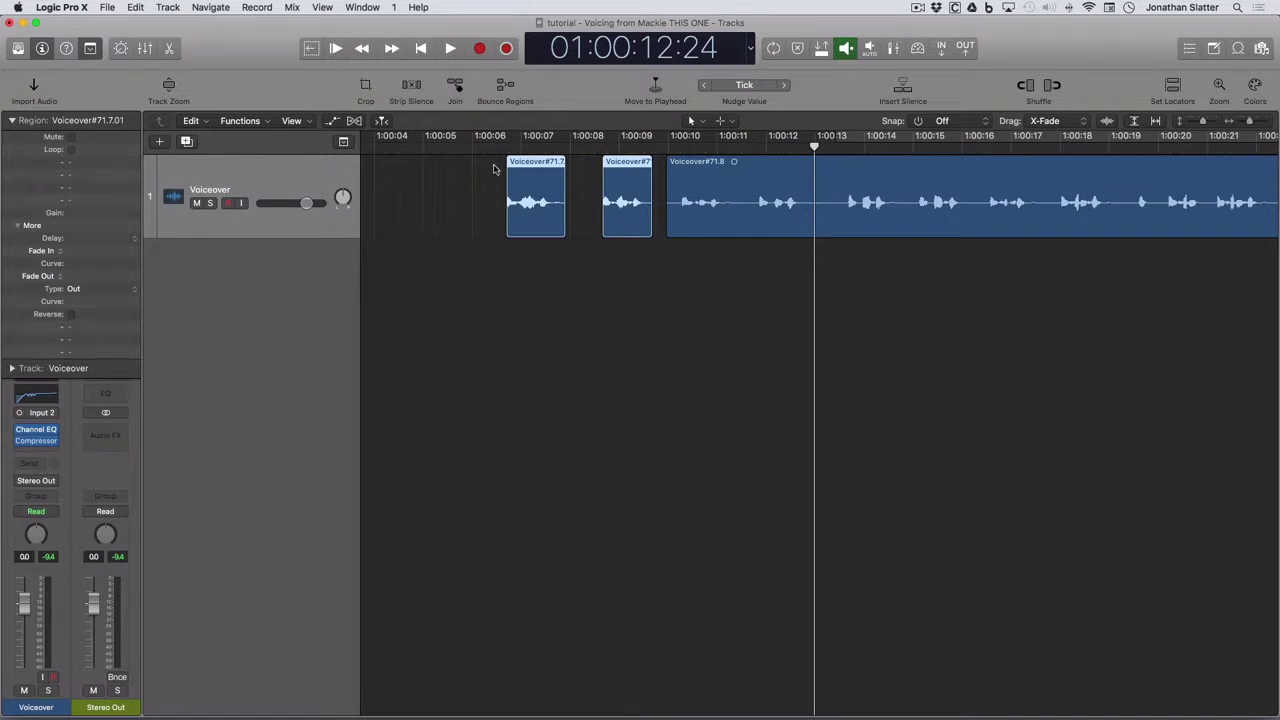
{"action": "left_click", "coordinate": [508, 177]}
{"action": "key", "text": "space"}
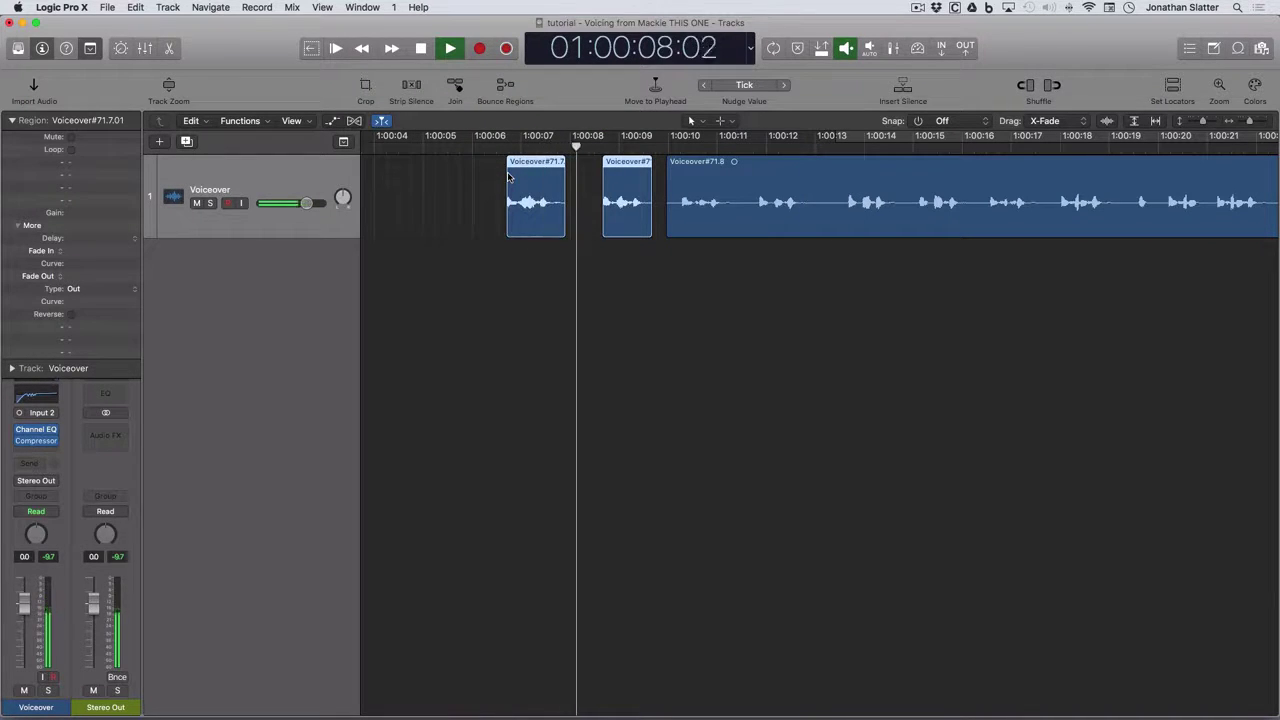
{"action": "key", "text": "space"}
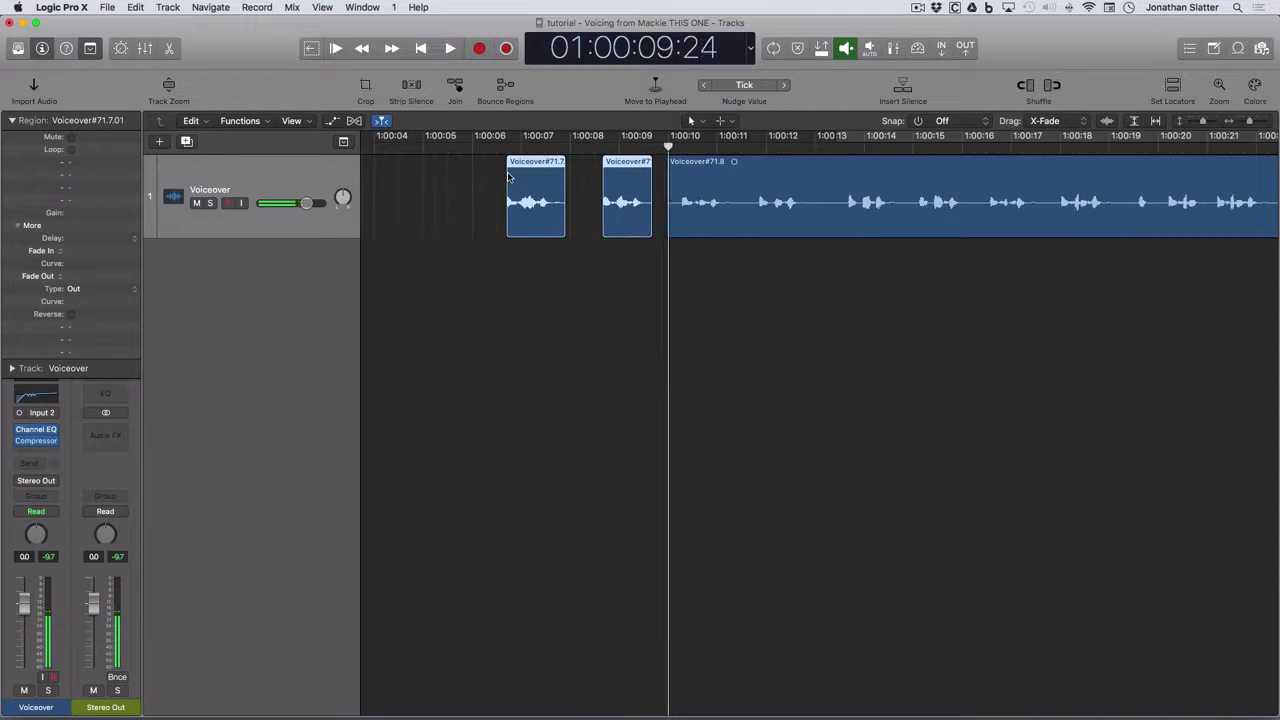
- Undo the silence removal and split, reselecting the whole Voiceover region
{"action": "key", "text": "super+z"}
{"action": "key", "text": "super+z"}
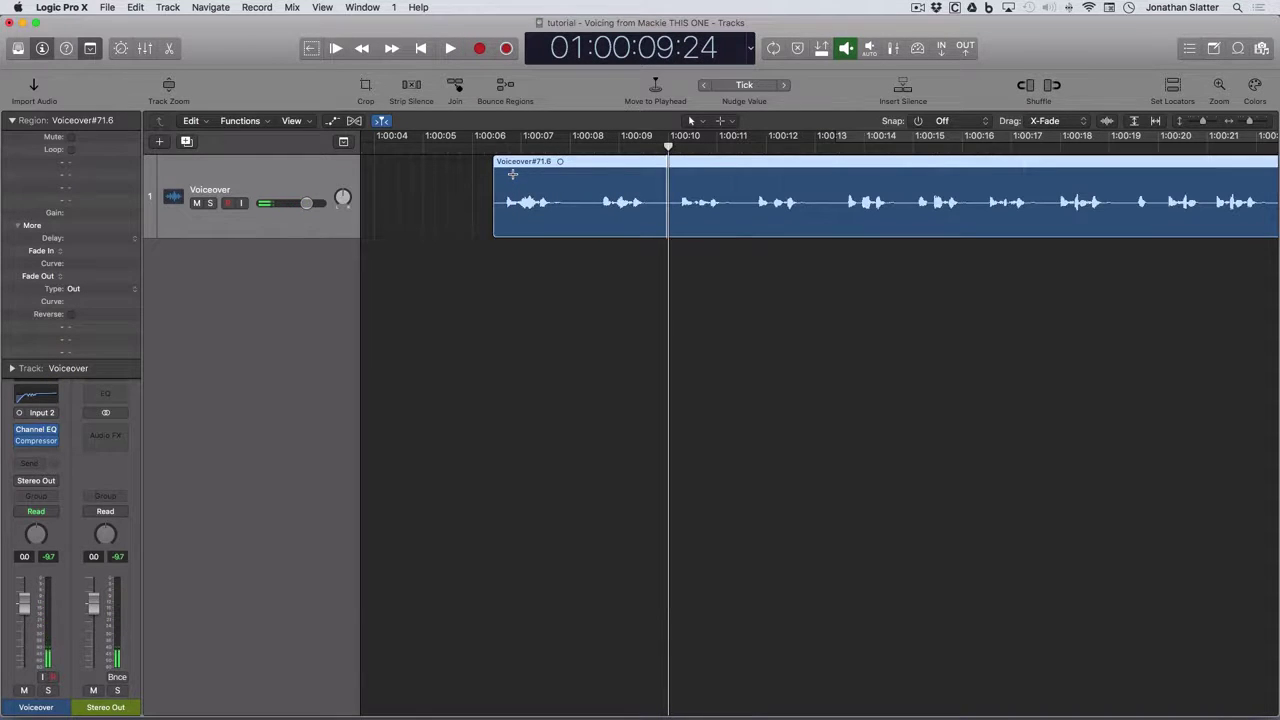
{"action": "left_click", "coordinate": [456, 177]}
{"action": "left_click", "coordinate": [510, 176]}
- Apply Strip Silence to the whole Voiceover region
{"action": "right_click", "coordinate": [528, 180]}
{"action": "left_click", "coordinate": [560, 185]}
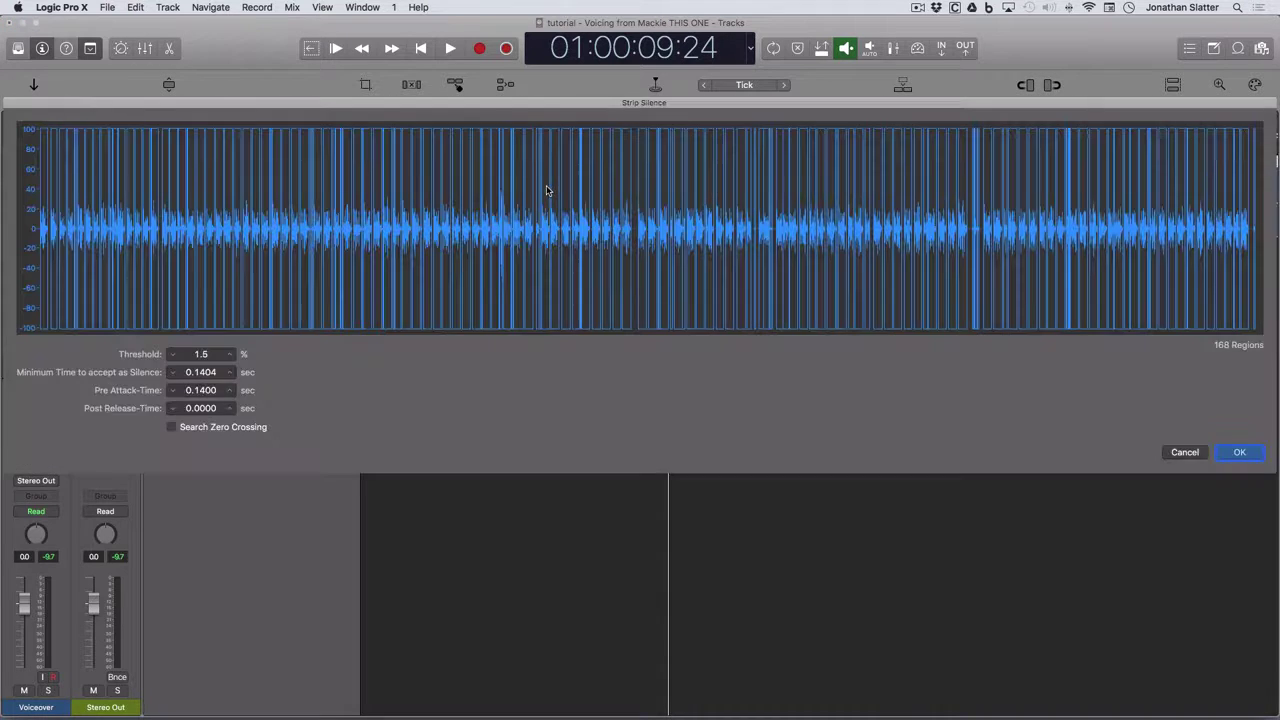
{"action": "key", "text": "Return"}
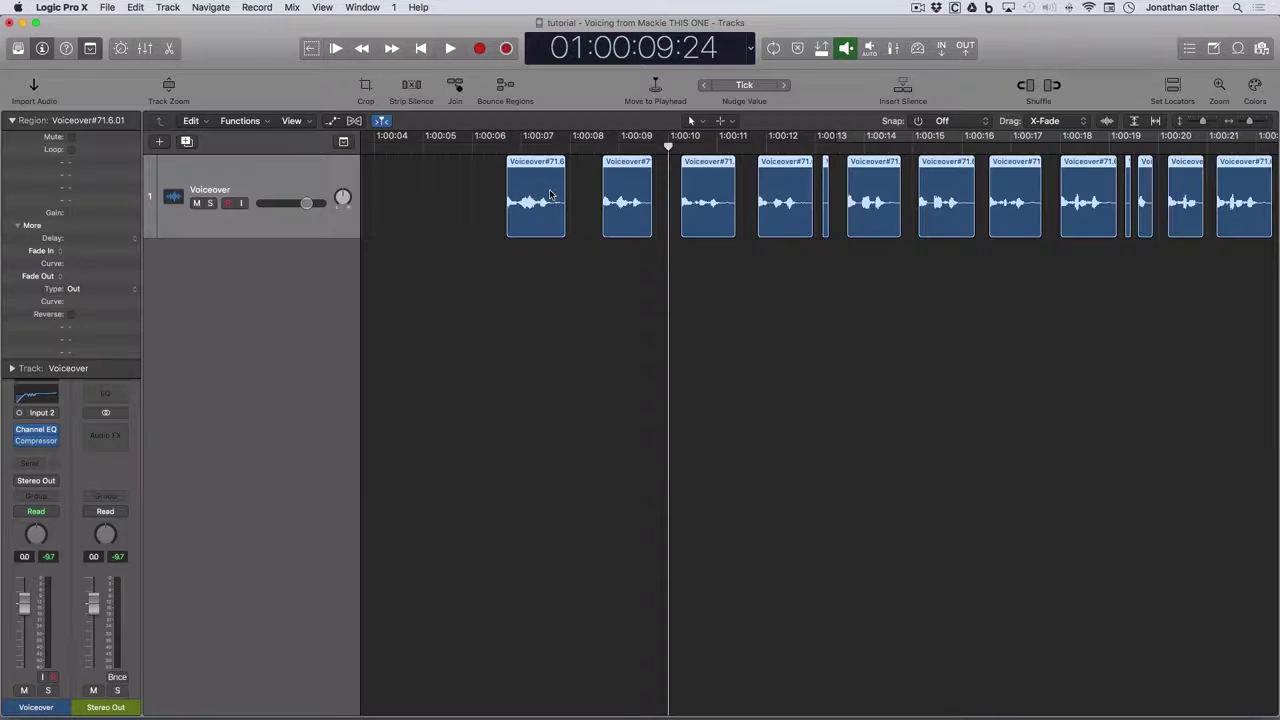
- Audition and delete the tiny sliver clip near 1:00:13
{"action": "left_click", "coordinate": [838, 167]}
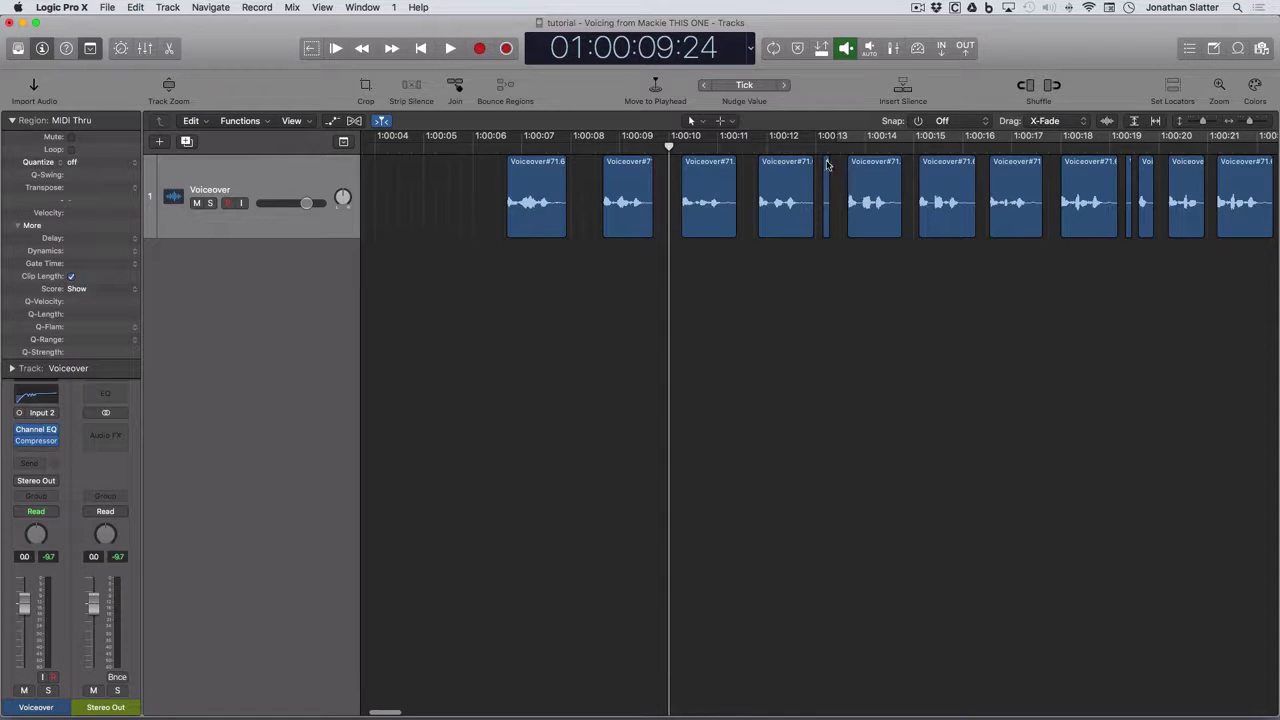
{"action": "left_click", "coordinate": [826, 165]}
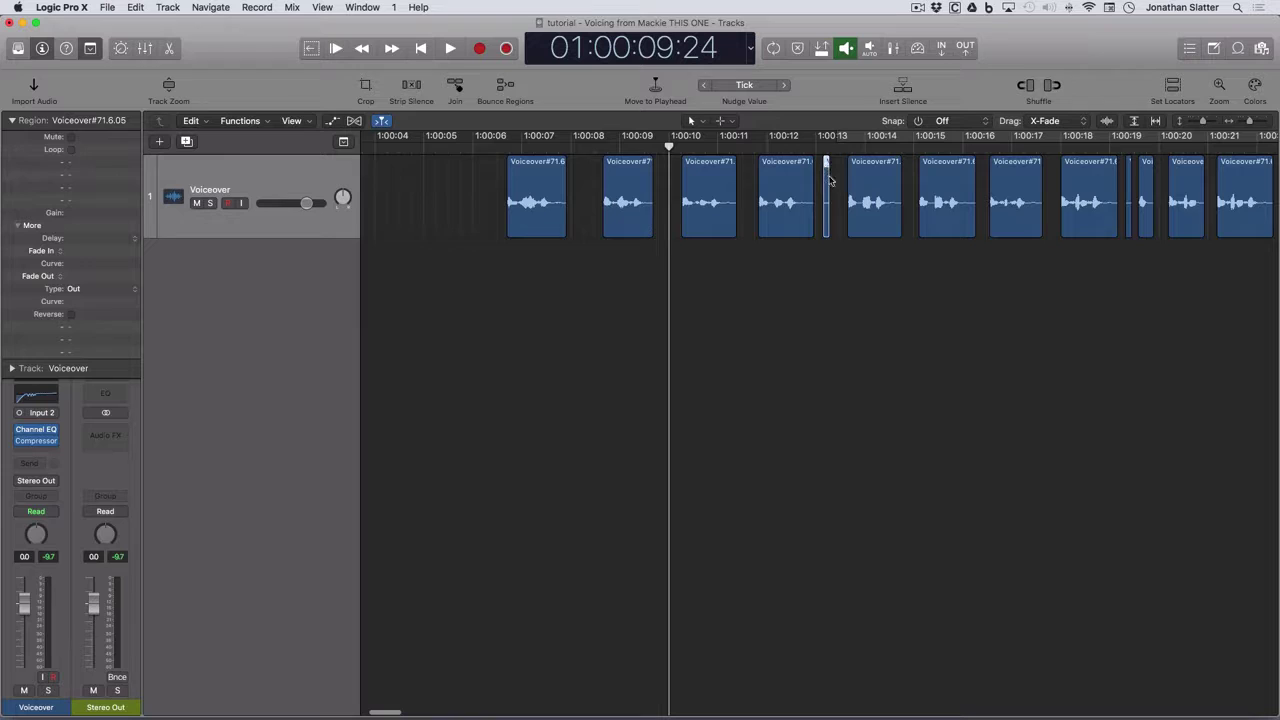
{"action": "key", "text": "shift+Return"}
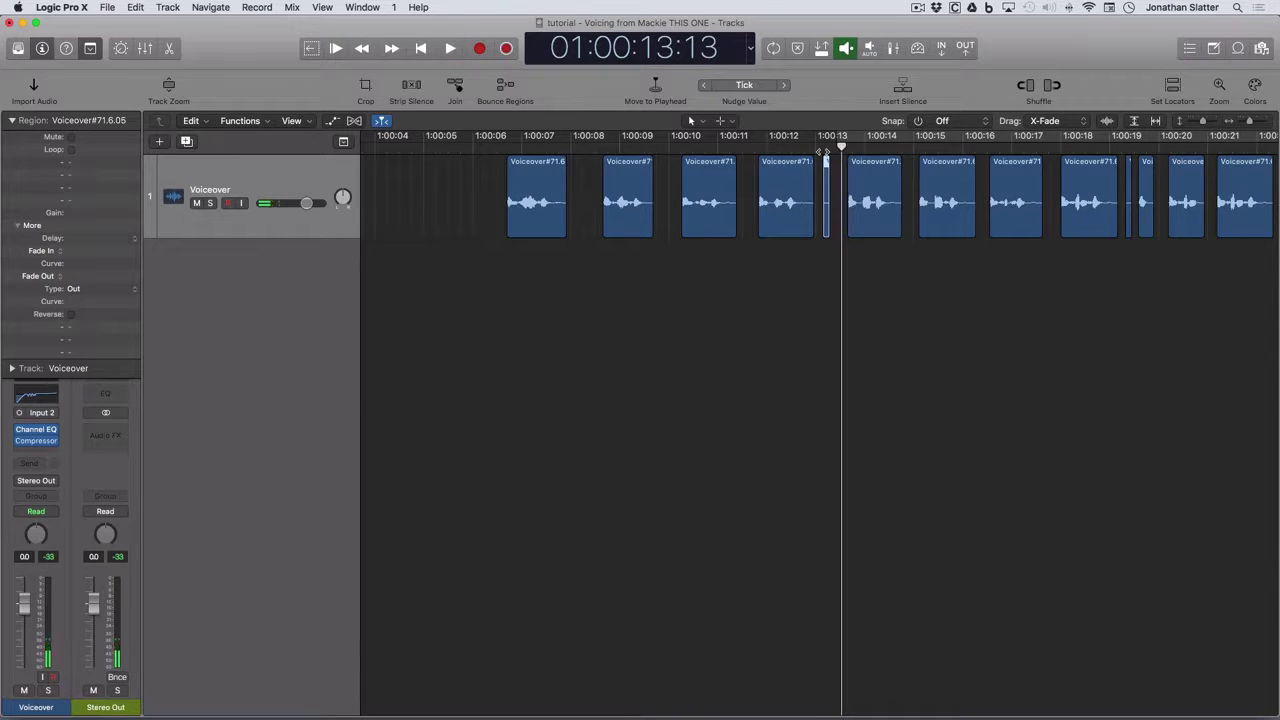
{"action": "key", "text": "Delete"}
- Audition from 1:00:19, delete the three short clips near 1:00:20, and zoom out
{"action": "scroll", "coordinate": [1071, 157], "scroll_direction": "right", "scroll_amount": 1}
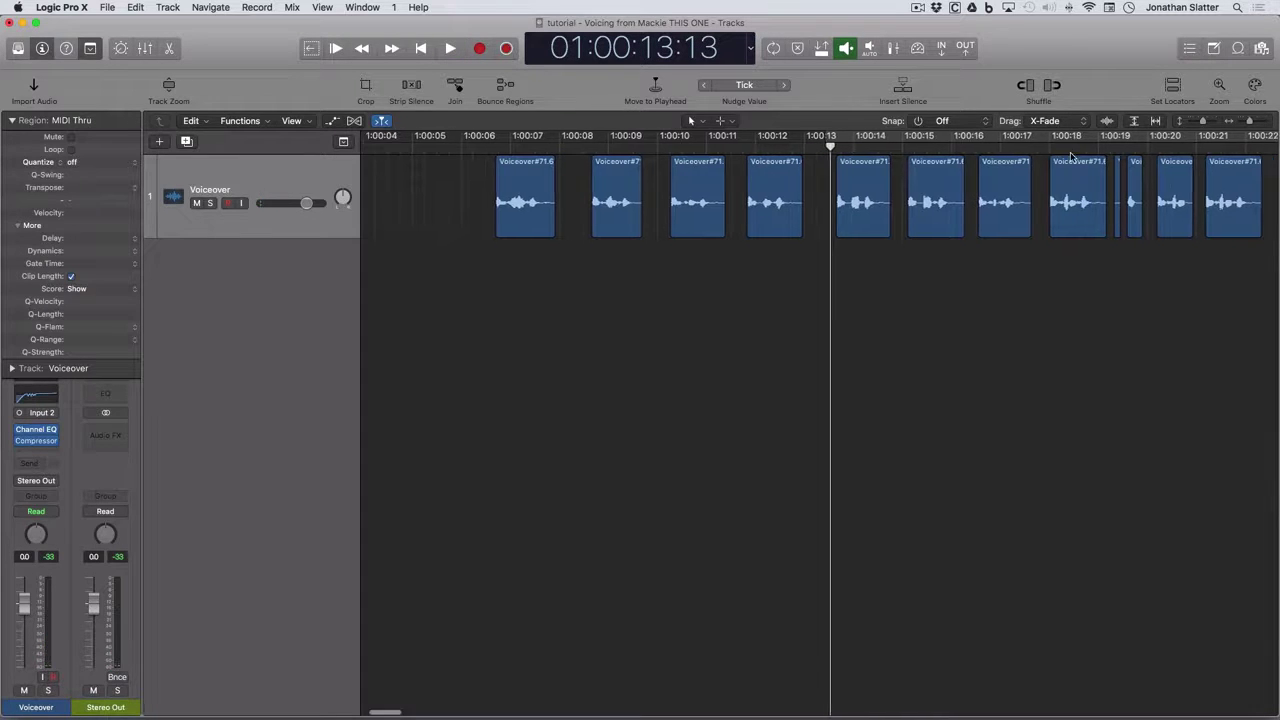
{"action": "scroll", "coordinate": [1071, 157], "scroll_direction": "right", "scroll_amount": 10}
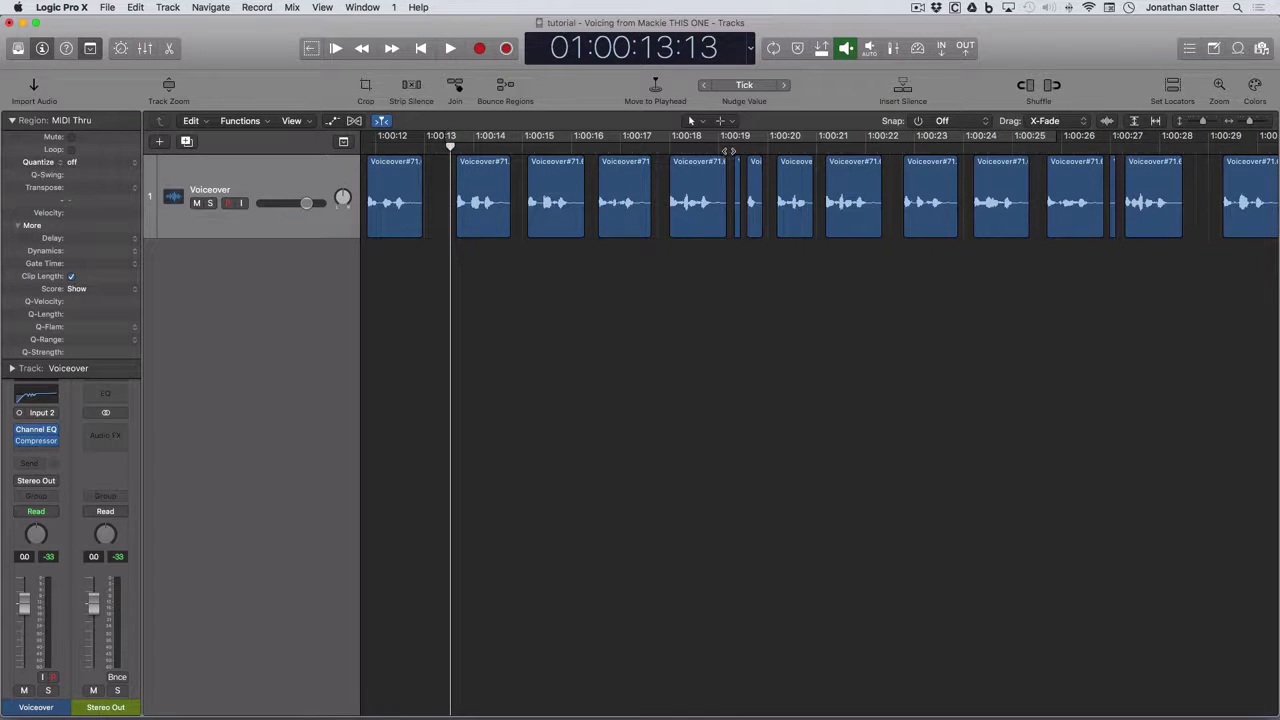
{"action": "left_click", "coordinate": [729, 150]}
{"action": "key", "text": "space"}
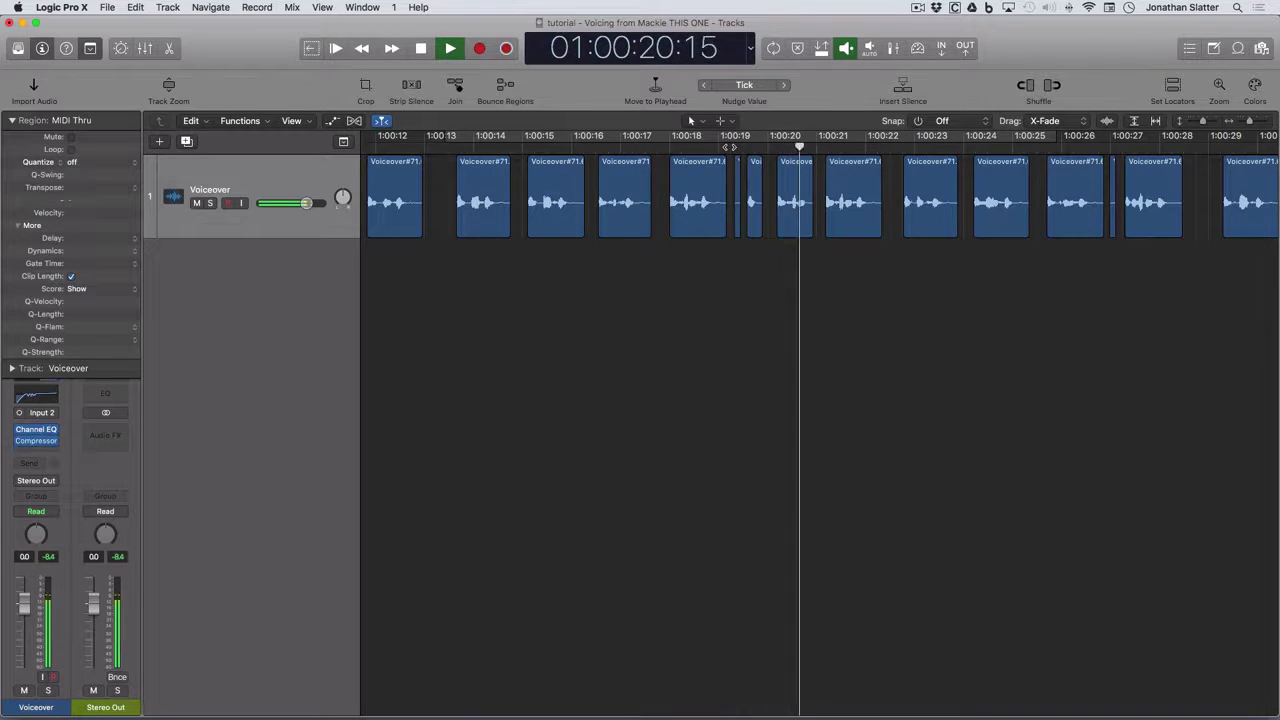
{"action": "key", "text": "space"}
{"action": "left_click_drag", "start_coordinate": [800, 248], "coordinate": [738, 204]}
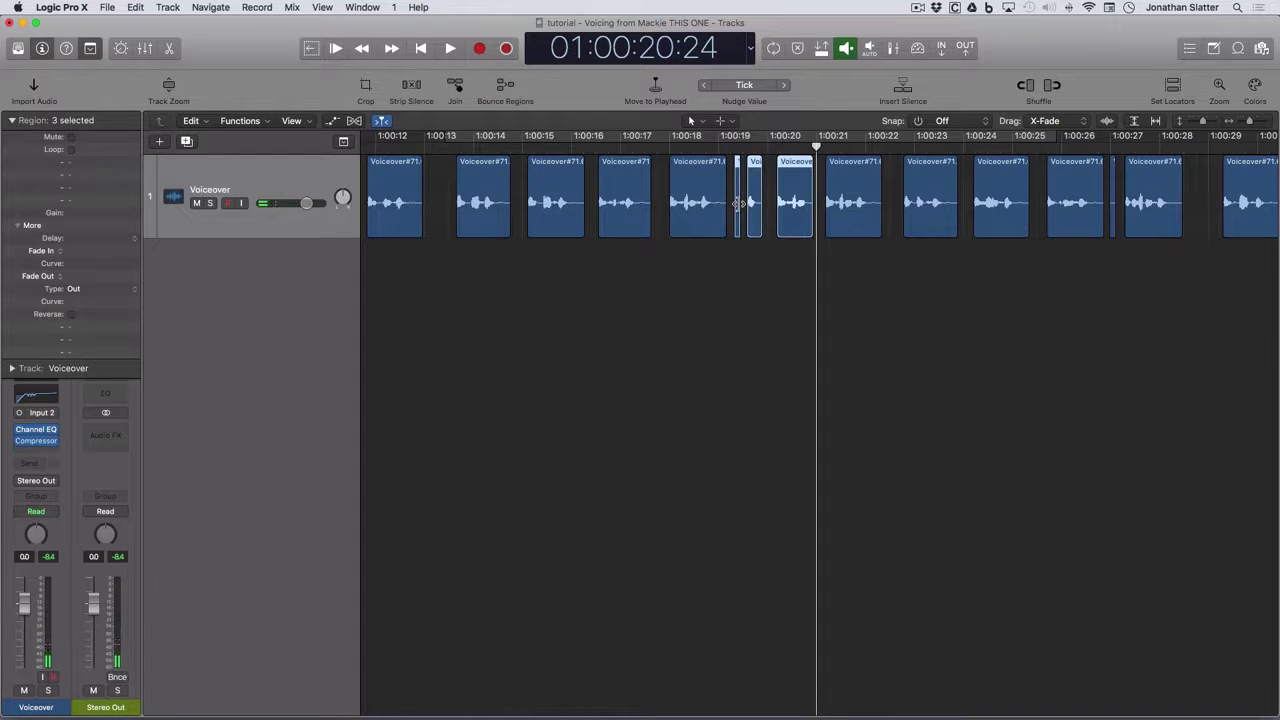
{"action": "key", "text": "Delete"}
{"action": "key", "text": "super+Left"}
{"action": "key", "text": "super+Left"}
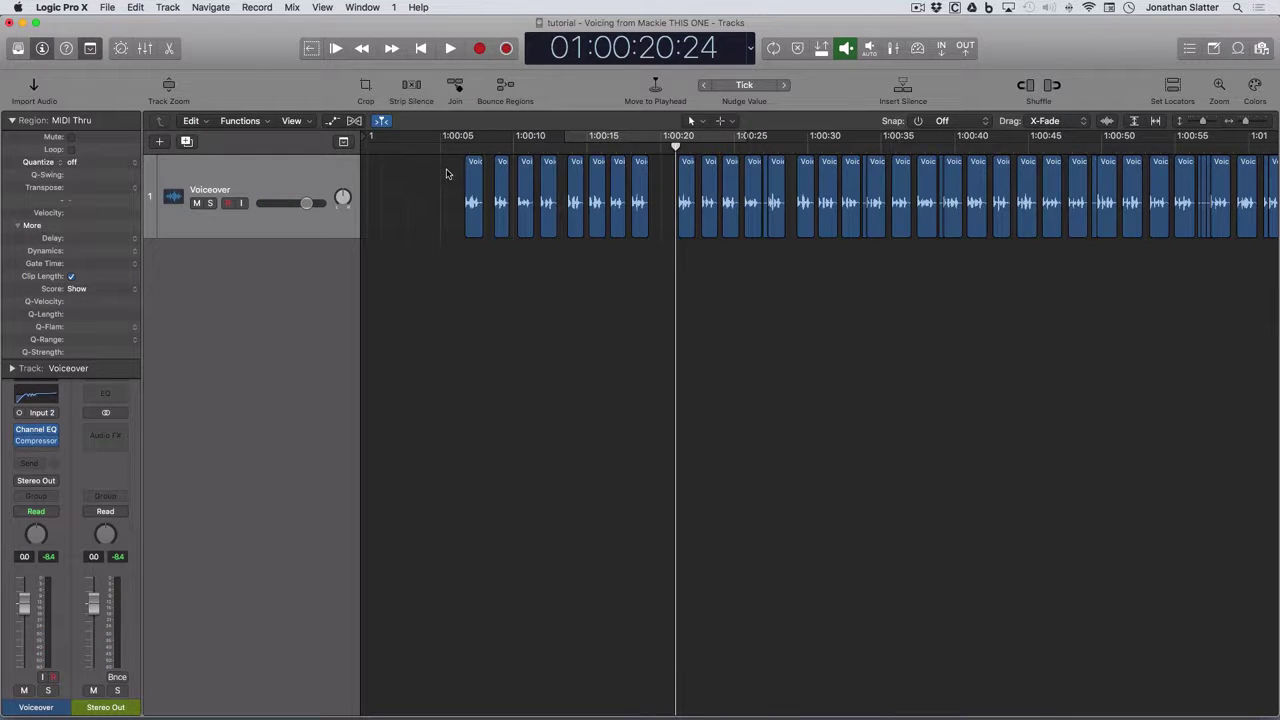
- Select the eight opening clips and set their Fade In and Fade Out to 4
{"action": "left_click_drag", "start_coordinate": [450, 171], "coordinate": [657, 213]}
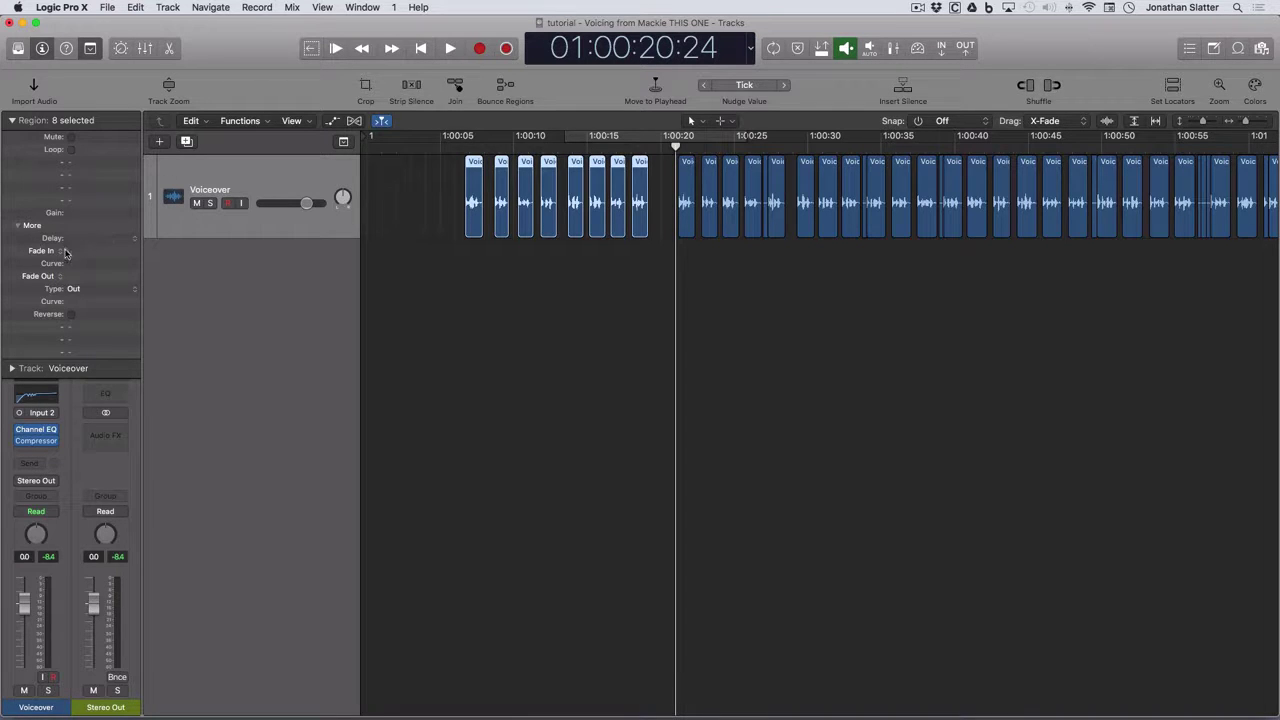
{"action": "left_click_drag", "start_coordinate": [68, 251], "coordinate": [70, 268]}
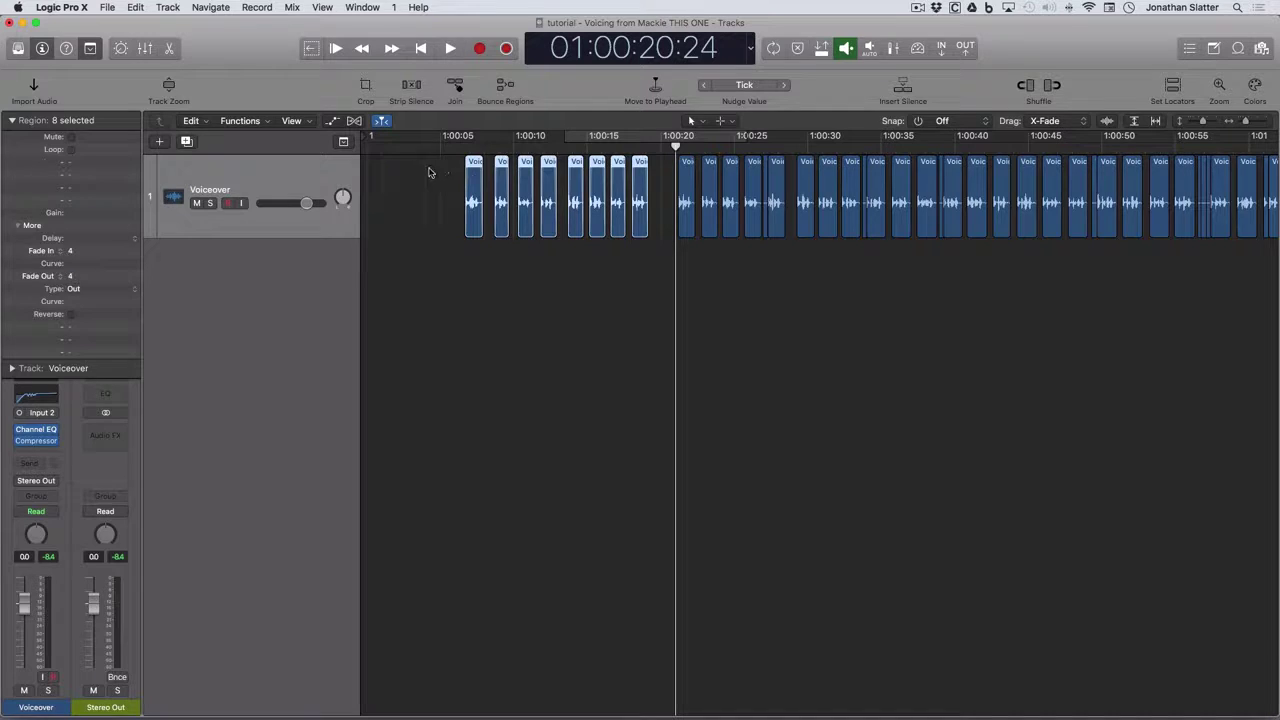
{"action": "left_click_drag", "start_coordinate": [432, 174], "coordinate": [650, 200]}
- Choose File > Export > 8 Regions as Audio Files
{"action": "left_click", "coordinate": [107, 8]}
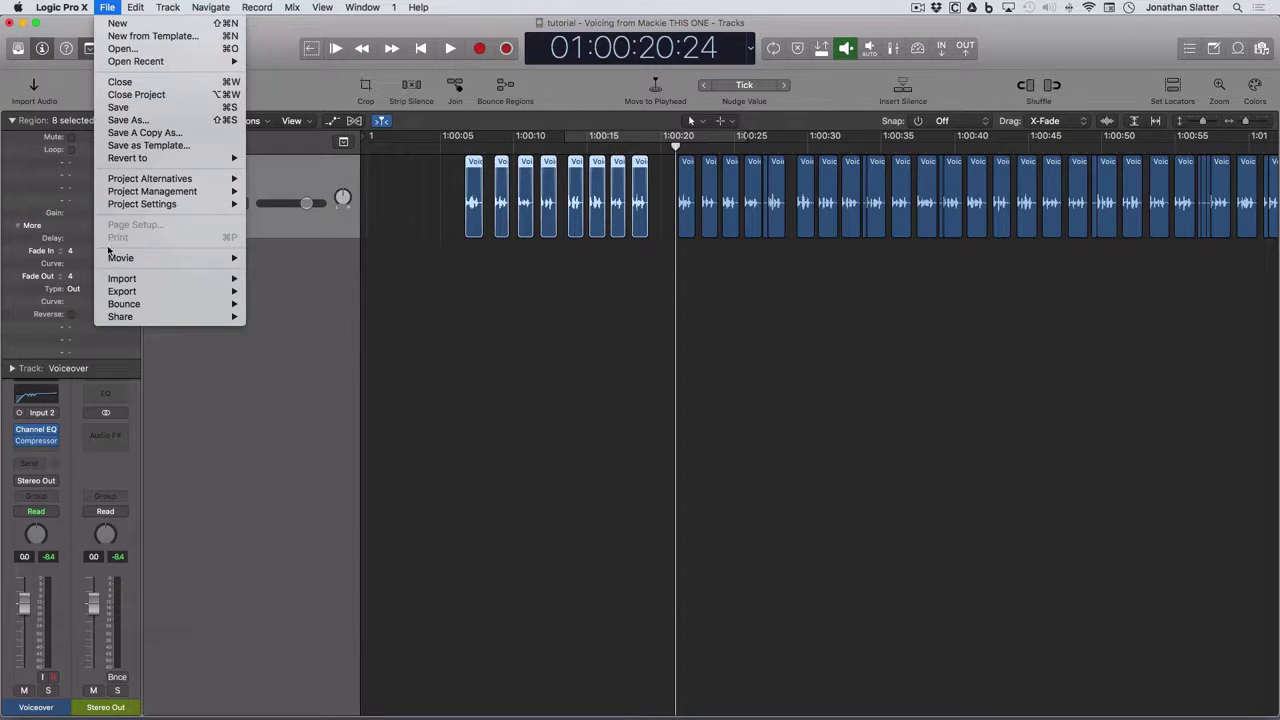
{"action": "mouse_move", "coordinate": [140, 292]}
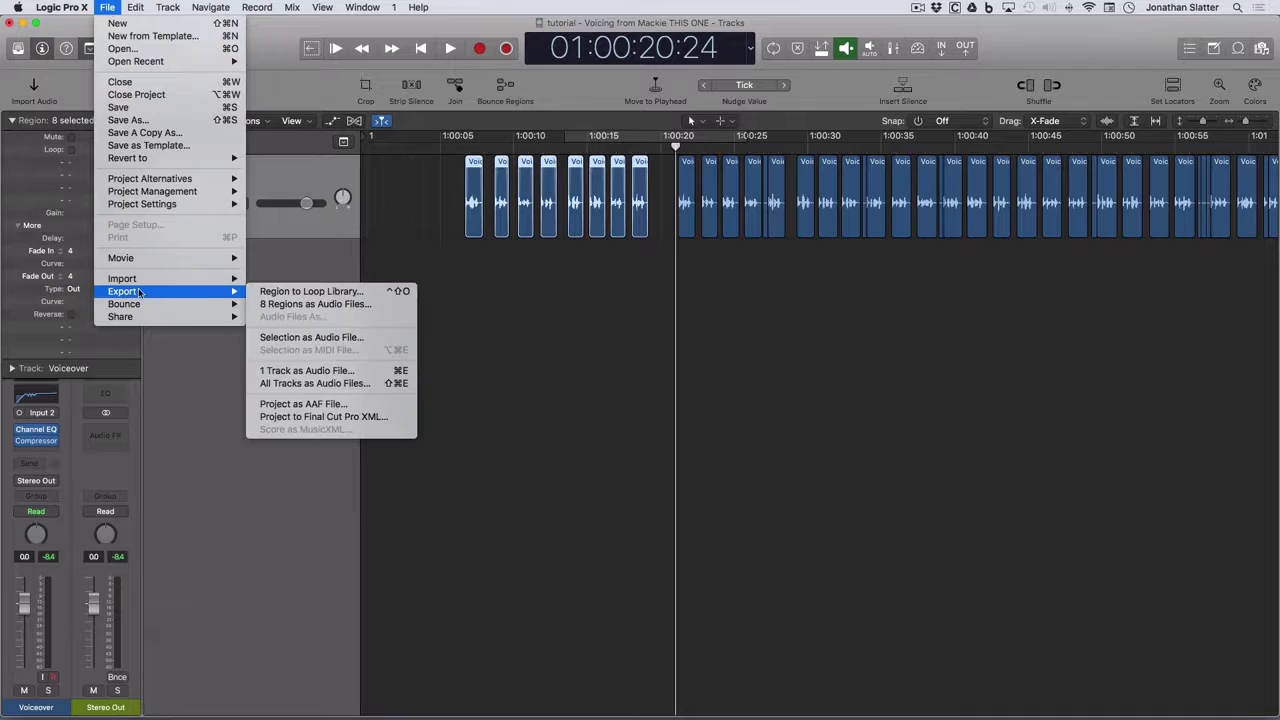
{"action": "left_click", "coordinate": [291, 310]}
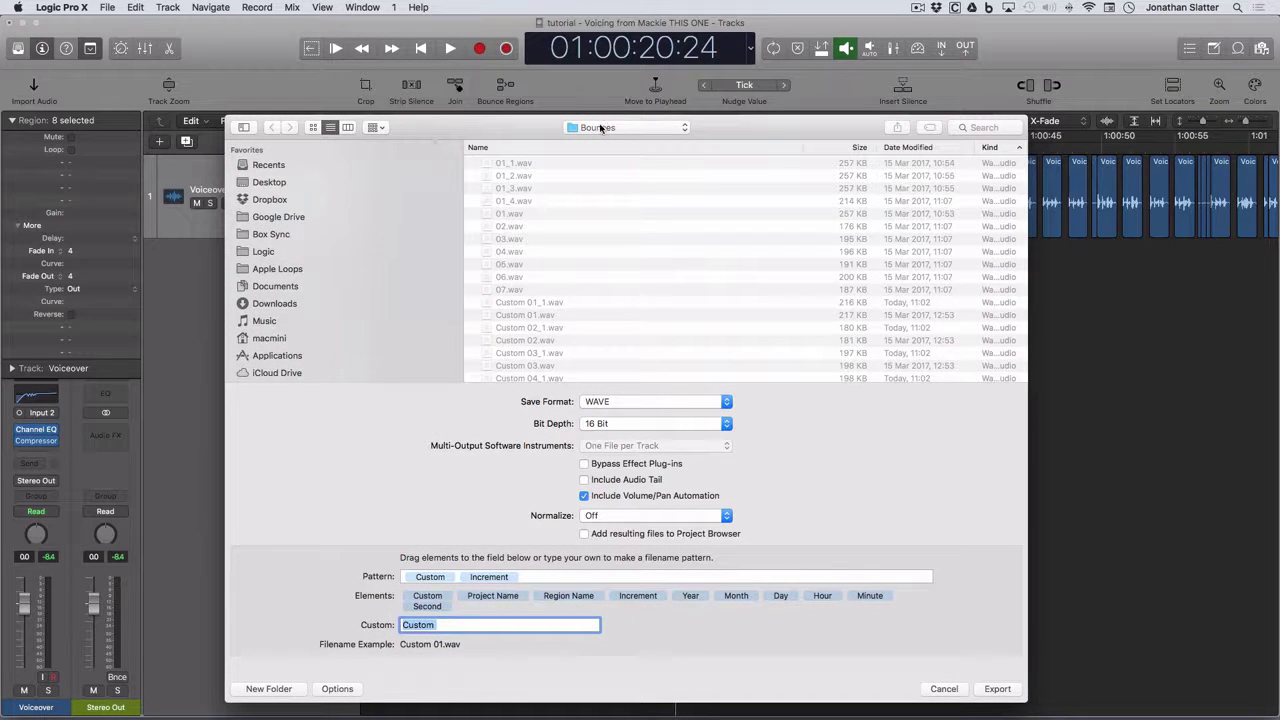
- Create a new folder named Export as the export destination
{"action": "left_click", "coordinate": [270, 689]}
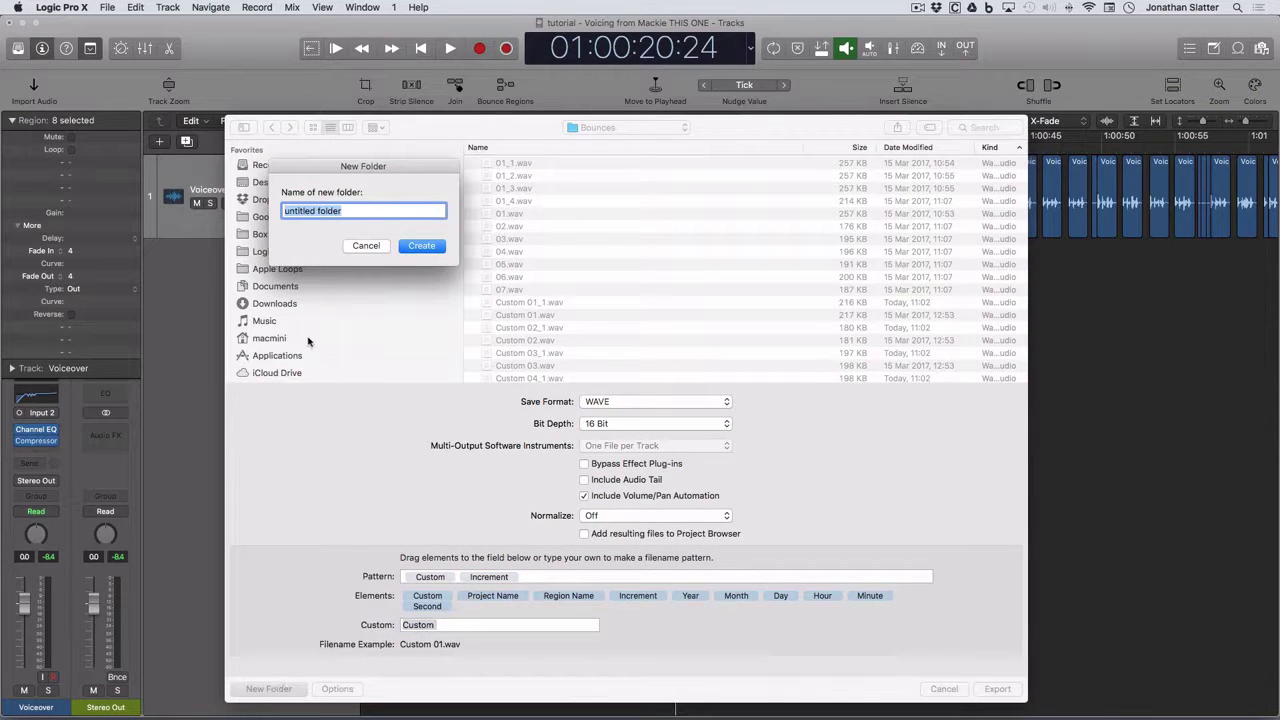
{"action": "type", "text": "Export"}
{"action": "key", "text": "Return"}
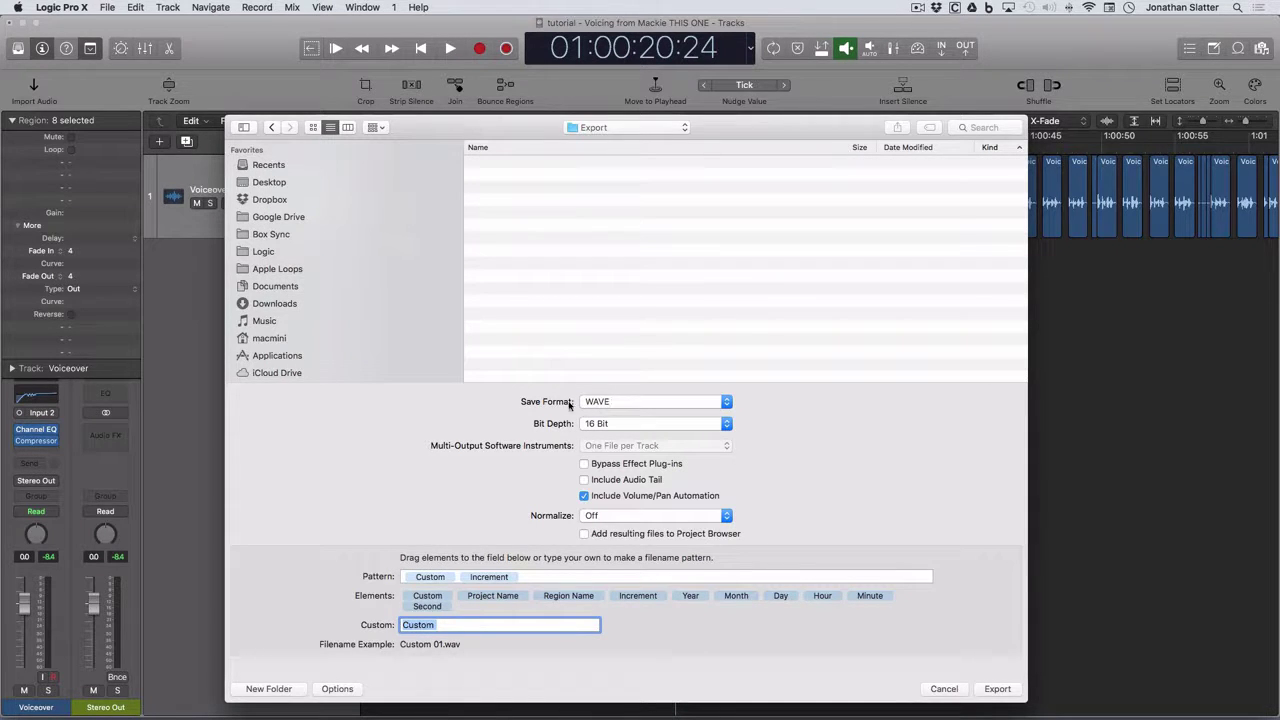
{"action": "left_click", "coordinate": [610, 402]}
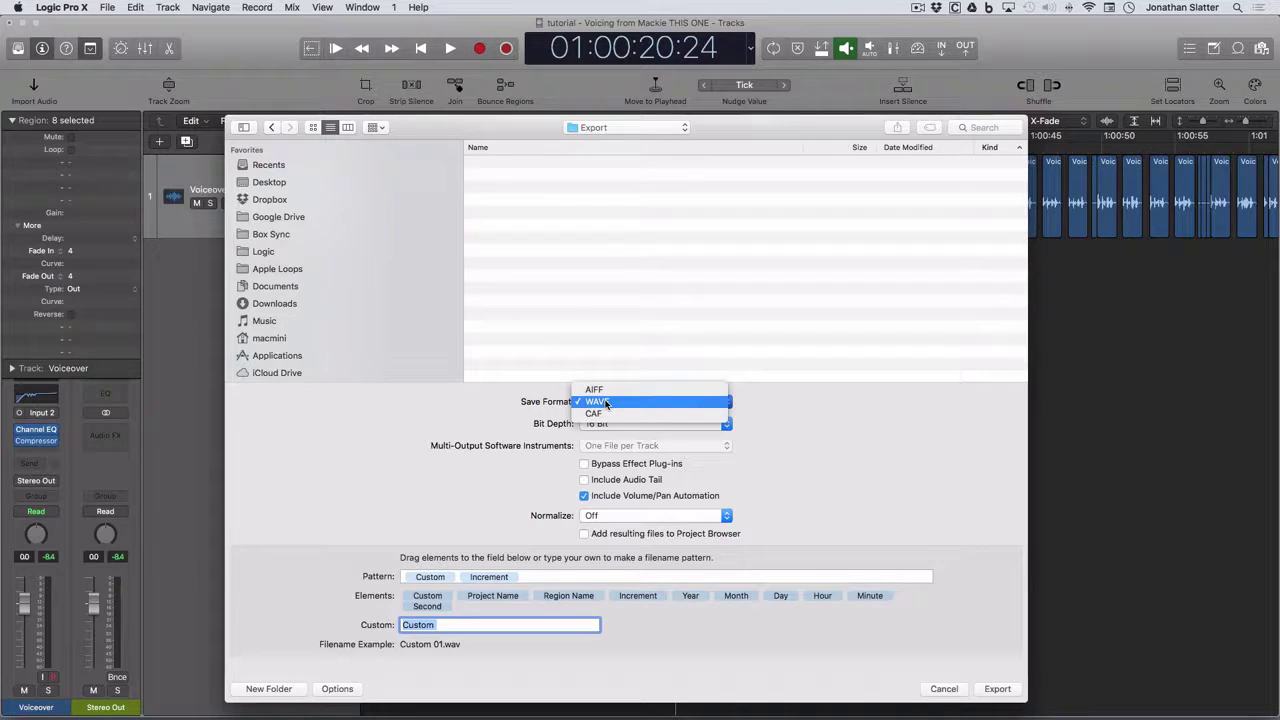
{"action": "left_click", "coordinate": [605, 402]}
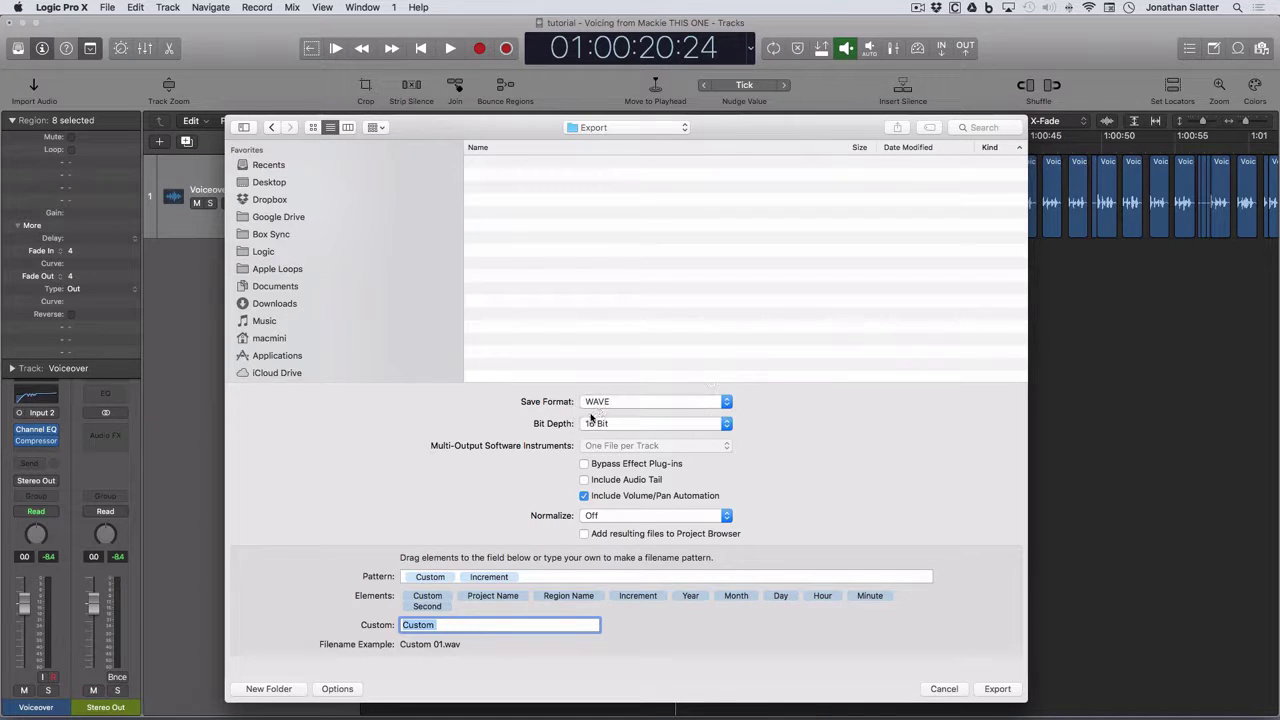
{"action": "left_click", "coordinate": [595, 516]}
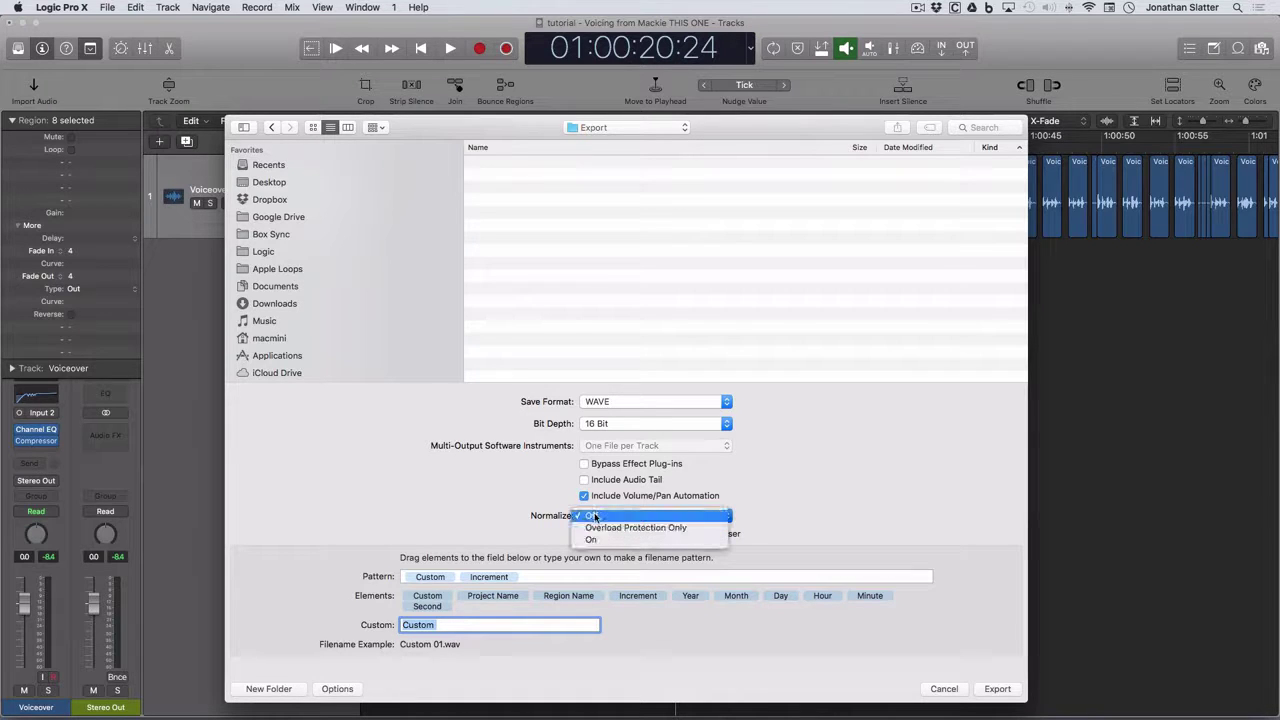
{"action": "left_click", "coordinate": [591, 516]}
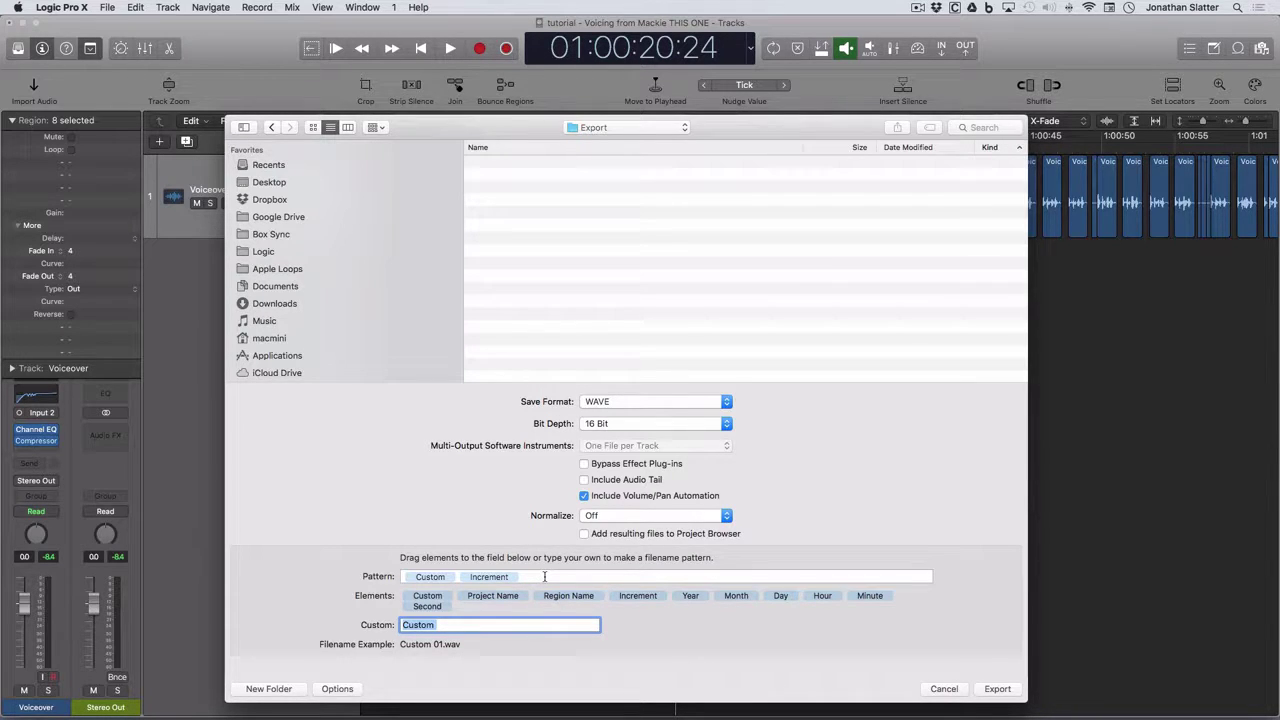
- Clear the Custom name text and move the Custom element before Increment in the filename pattern
{"action": "left_click", "coordinate": [432, 578]}
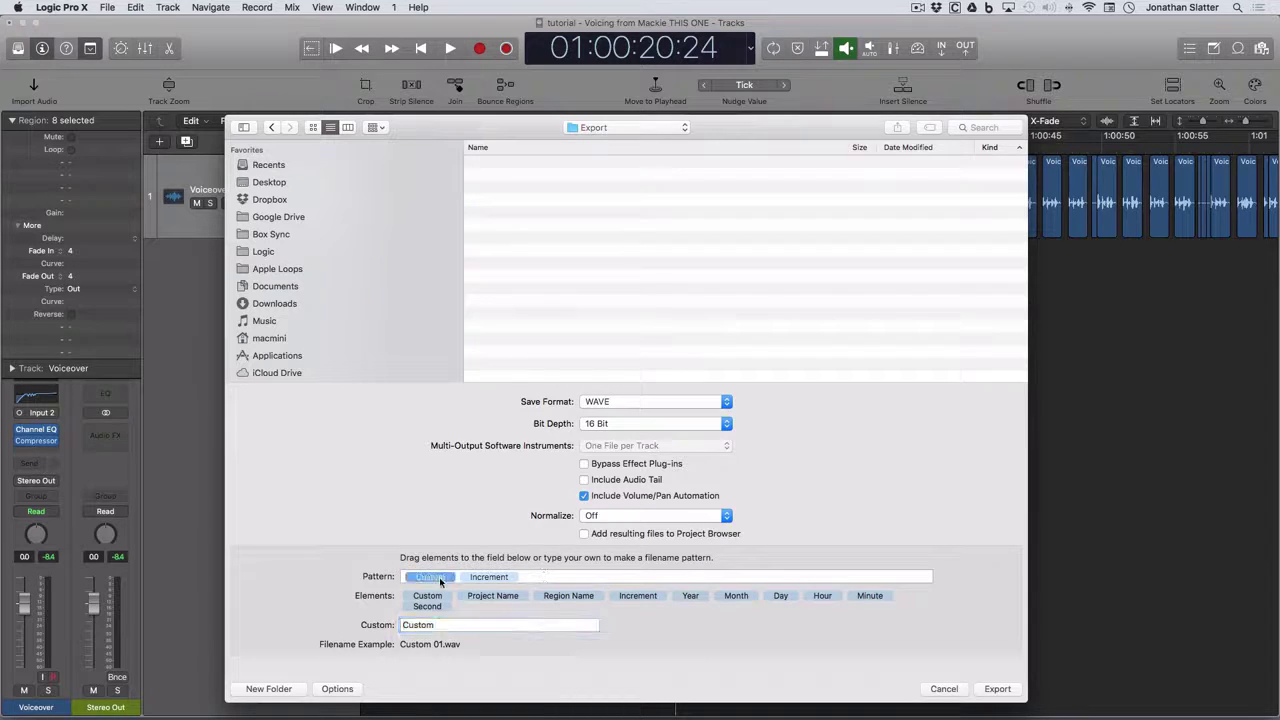
{"action": "key", "text": "BackSpace"}
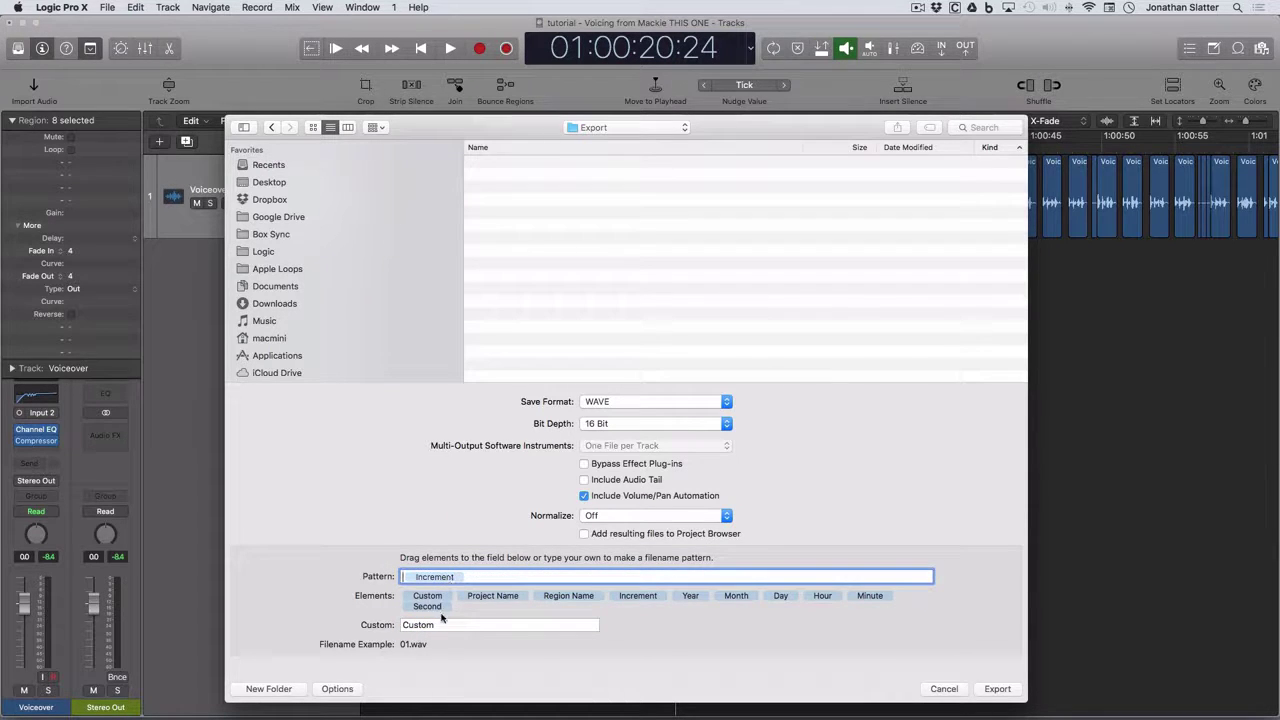
{"action": "double_click", "coordinate": [434, 624]}
{"action": "key", "text": "BackSpace"}
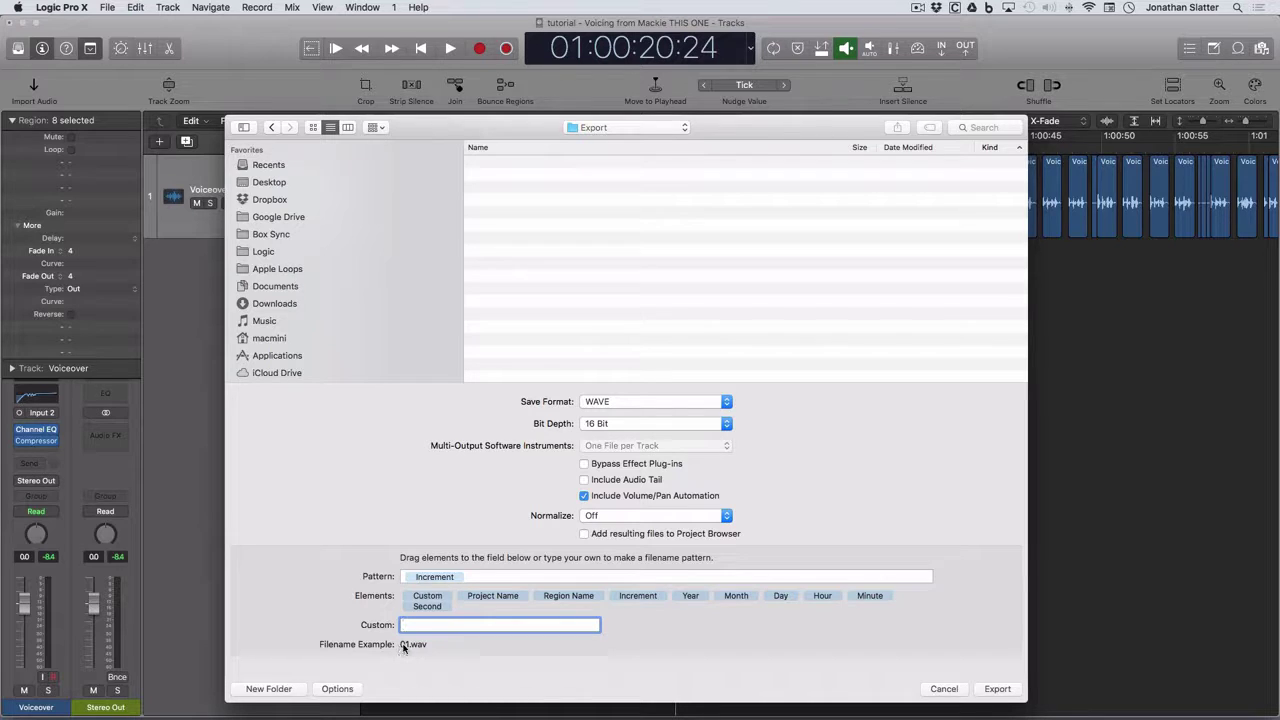
{"action": "left_click", "coordinate": [421, 592]}
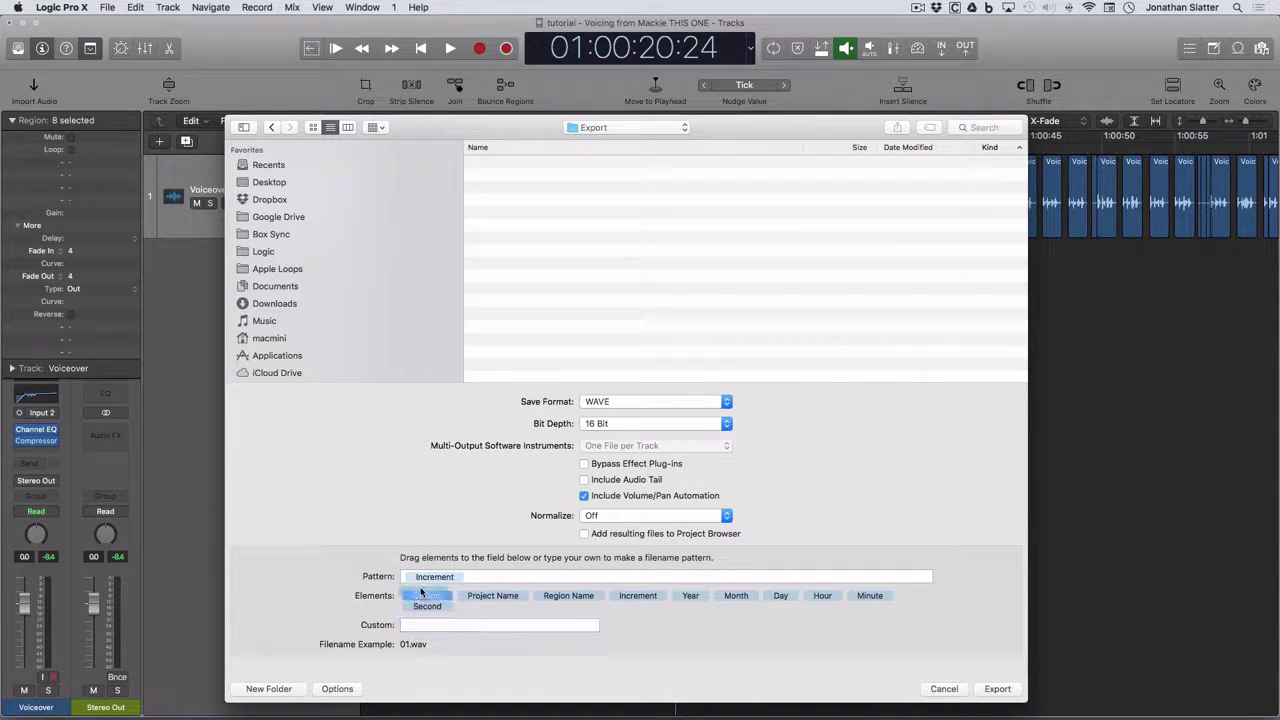
{"action": "left_click_drag", "start_coordinate": [421, 592], "coordinate": [413, 577]}
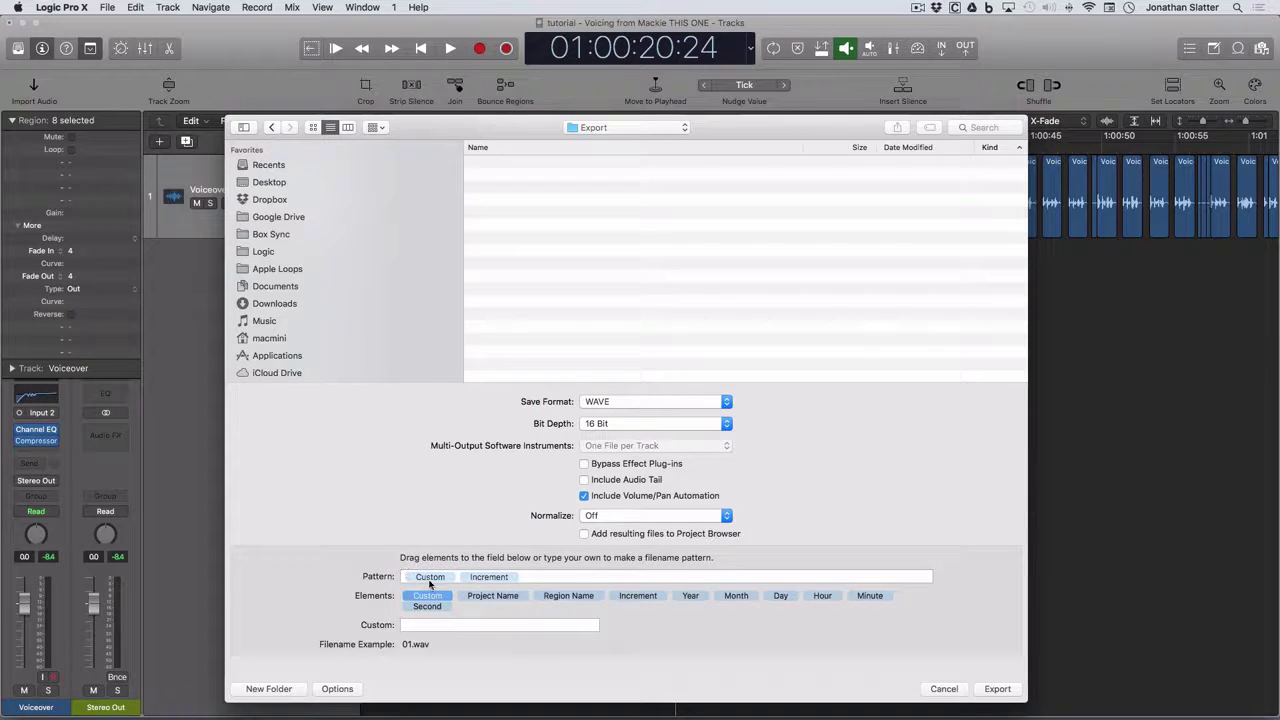
- Enter 'Audio' as the custom file name and export the clips
{"action": "left_click", "coordinate": [414, 624]}
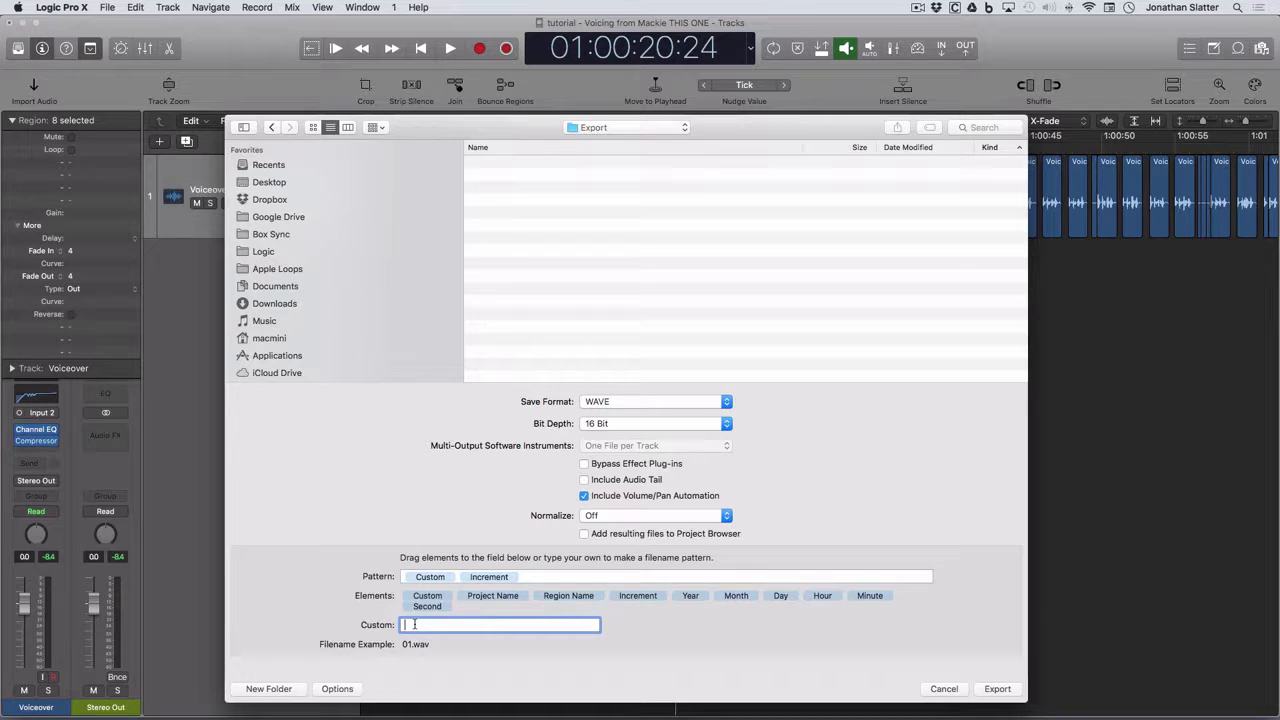
{"action": "type", "text": "Audio"}
{"action": "left_click", "coordinate": [997, 689]}
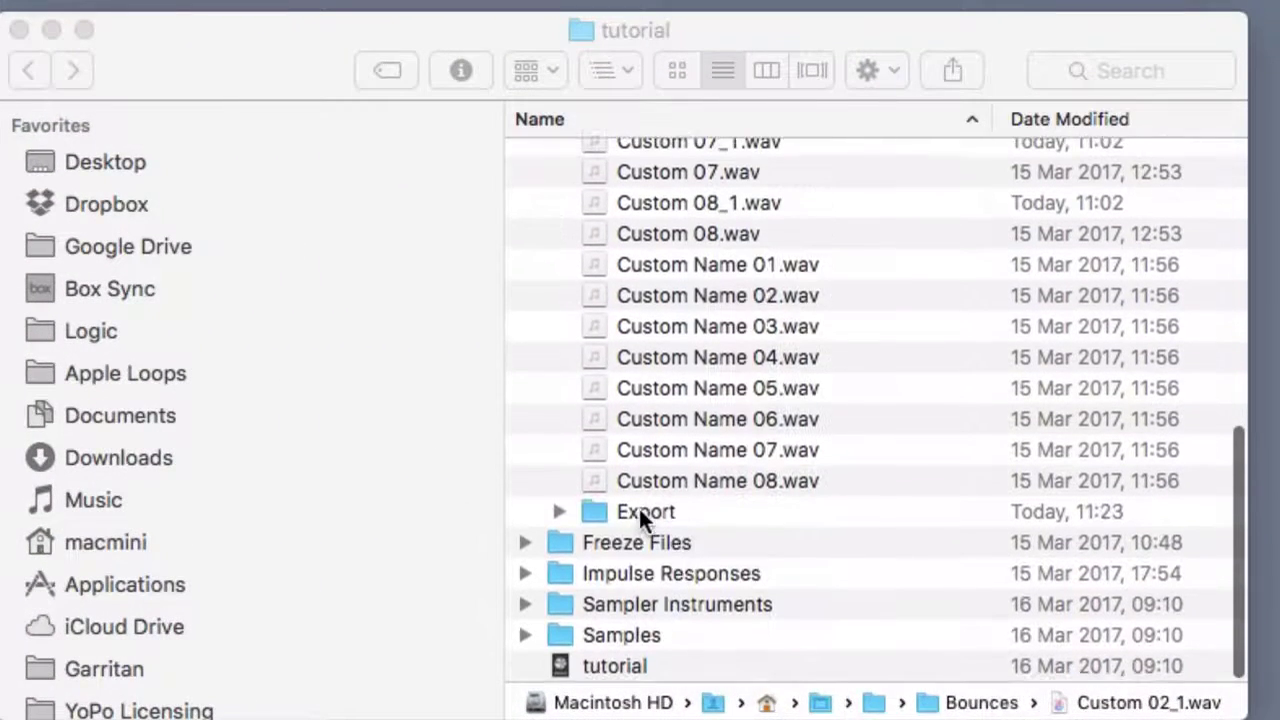
- Open the Export folder and Quick Look Audio 01.wav and Audio 08.wav
{"action": "double_click", "coordinate": [638, 505]}
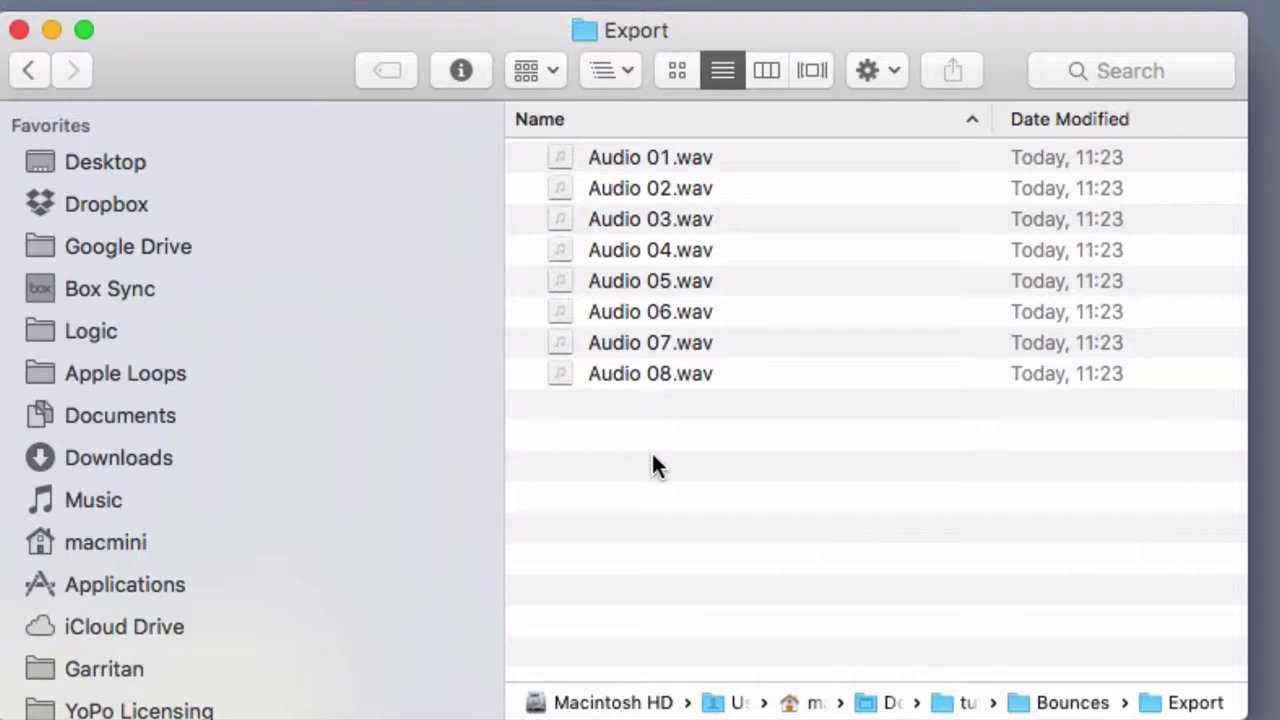
{"action": "left_click", "coordinate": [620, 161]}
{"action": "key", "text": "space"}
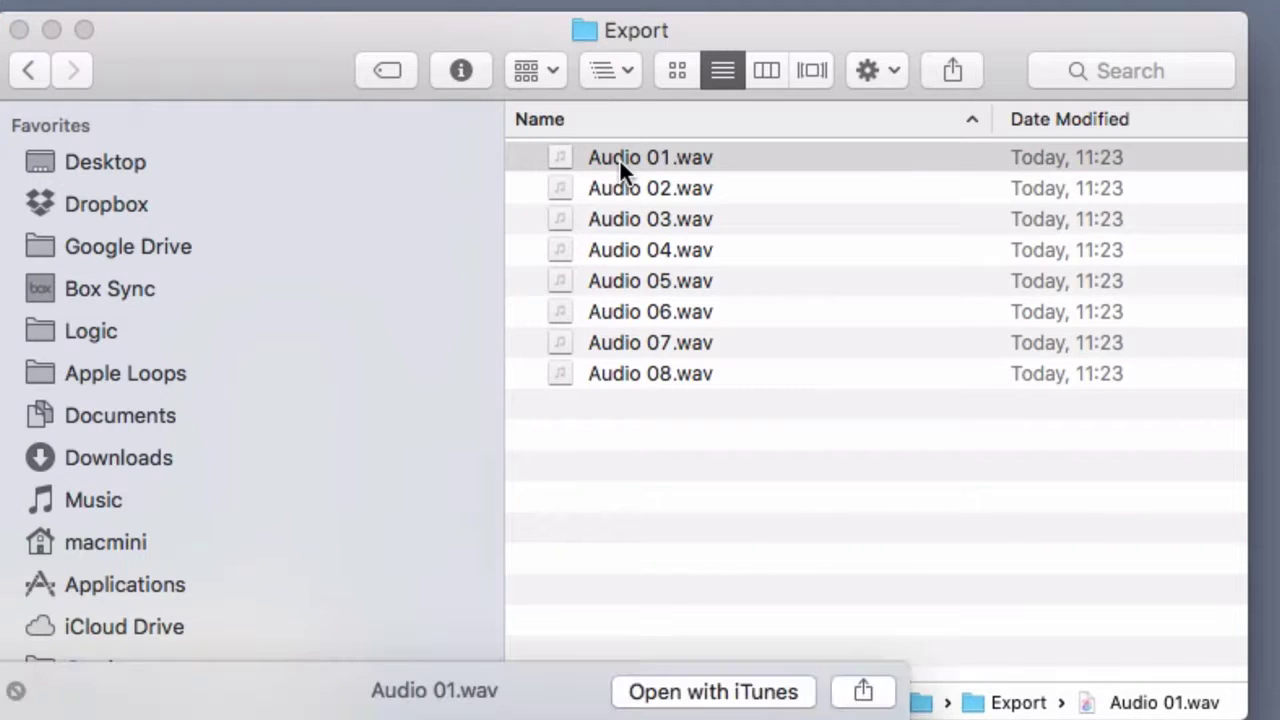
{"action": "left_click", "coordinate": [629, 376]}
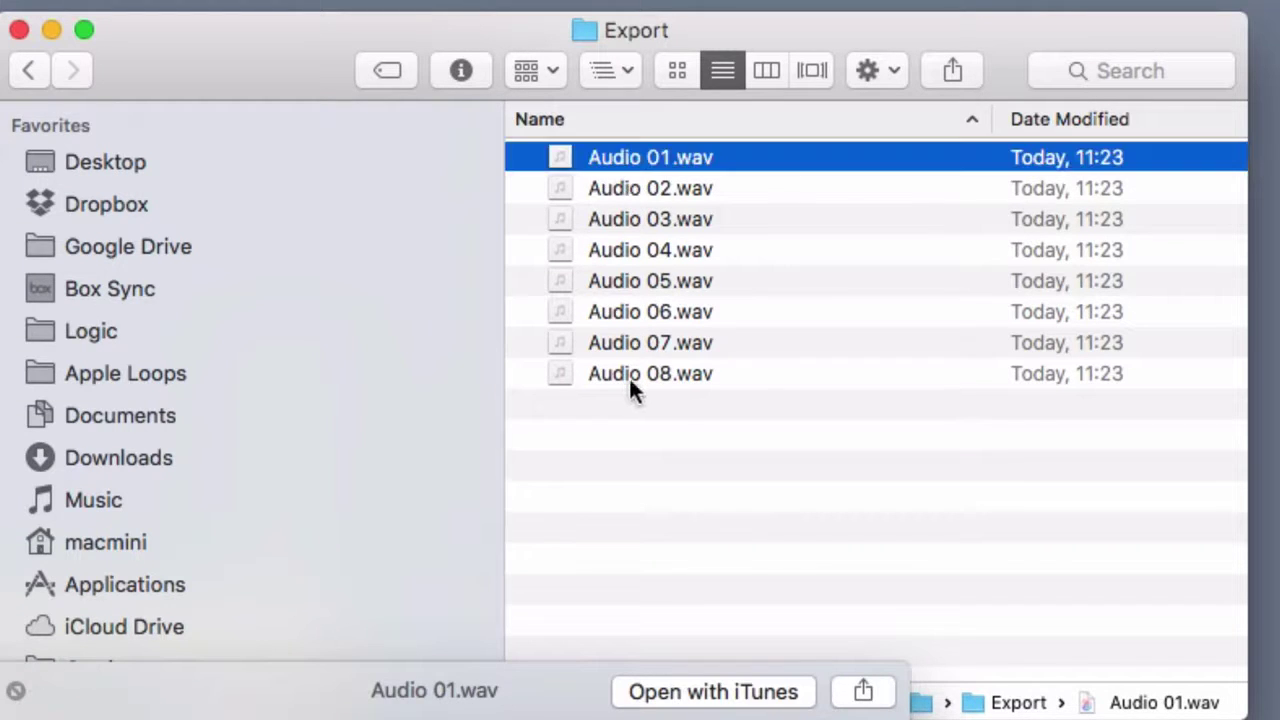
{"action": "left_click", "coordinate": [613, 374]}
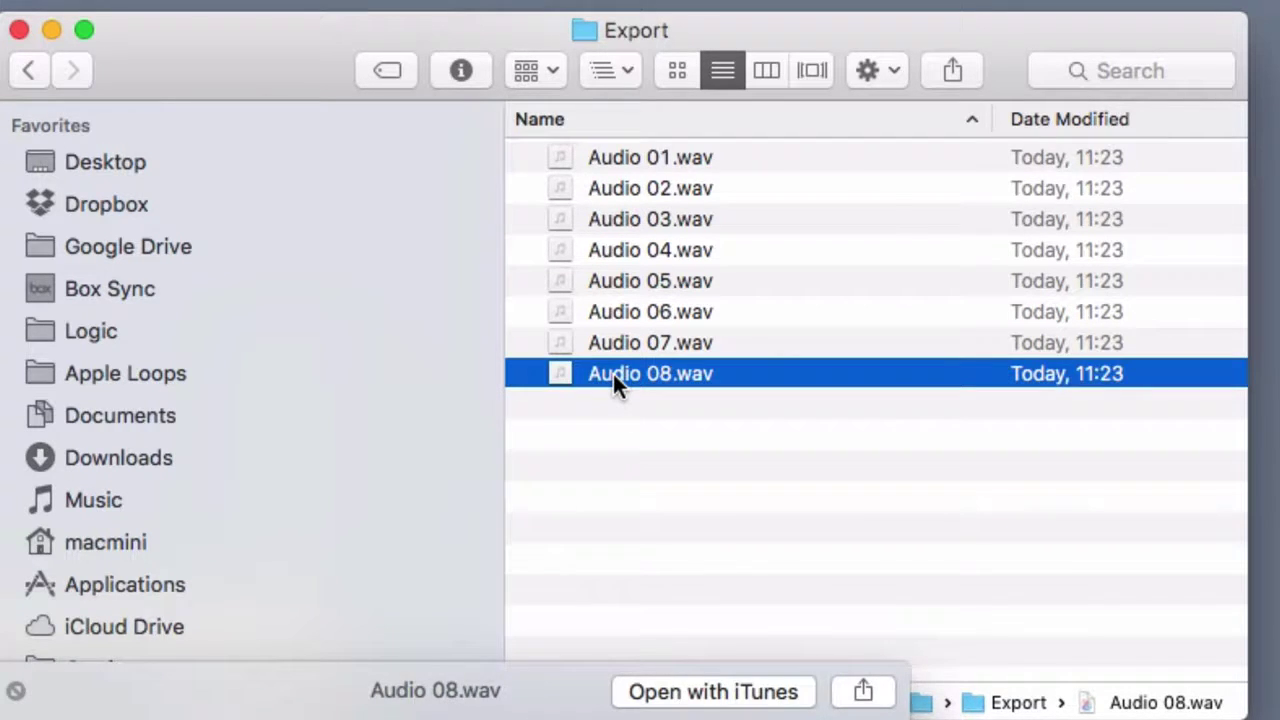
{"action": "key", "text": "space"}
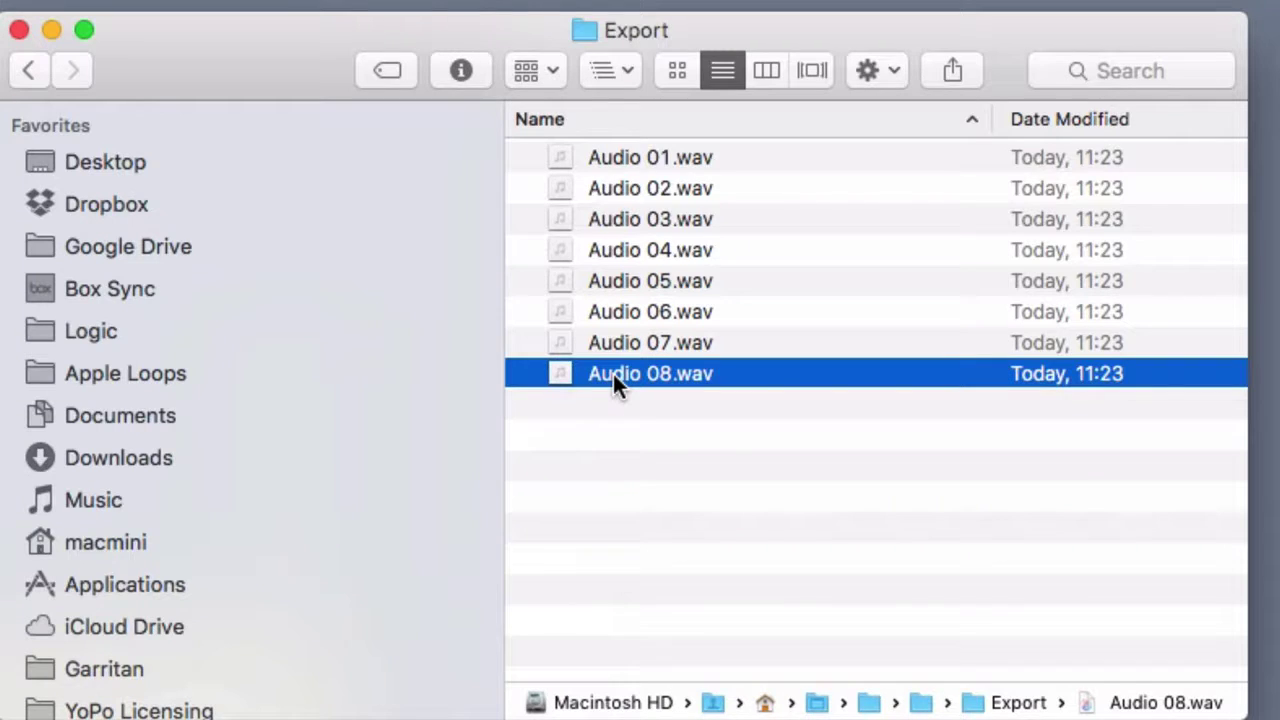